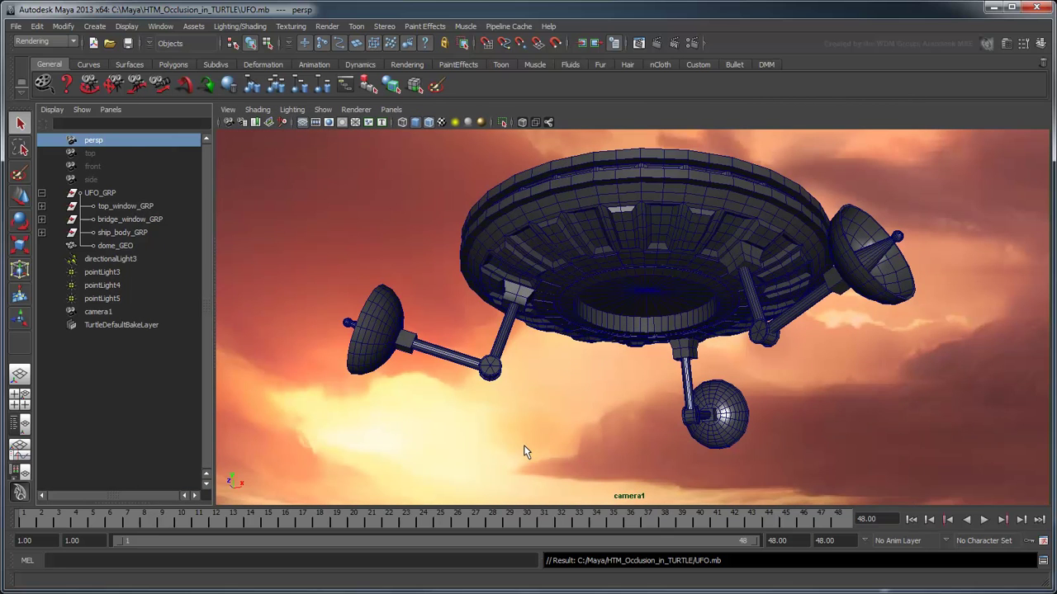
# Look through the plug-in list in the Plug-in Manager, then close it
pyautogui.click(160, 25)
pyautogui.moveTo(195, 96)
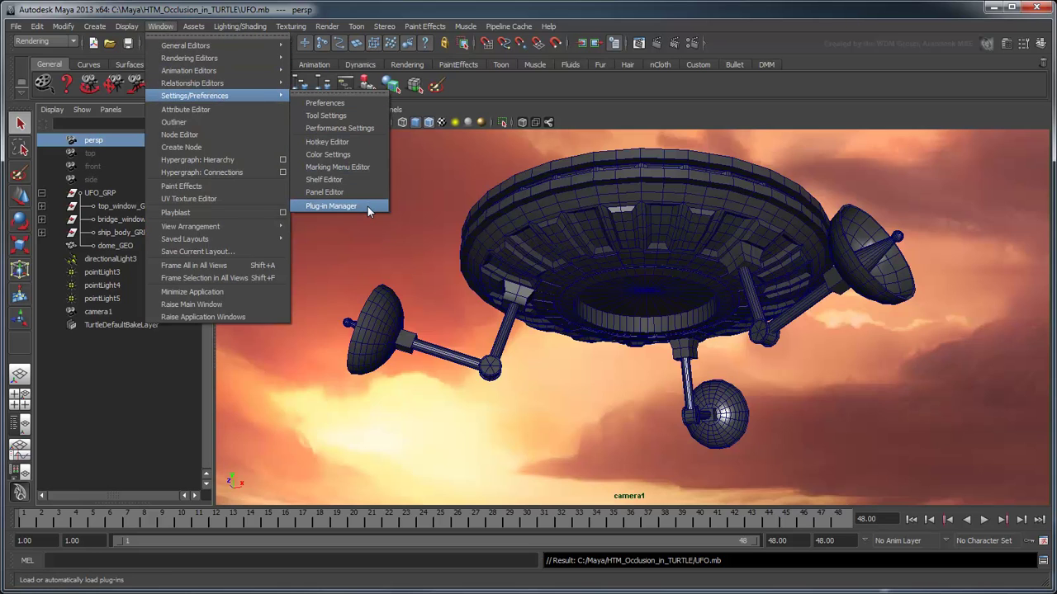
pyautogui.click(368, 206)
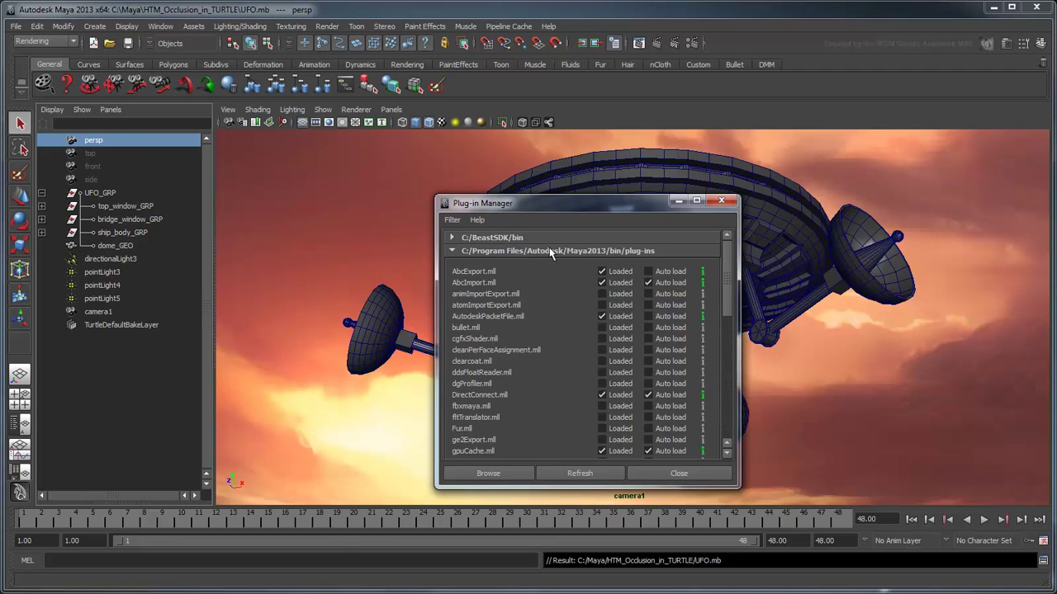
pyautogui.moveTo(726, 277); pyautogui.dragTo(738, 421)
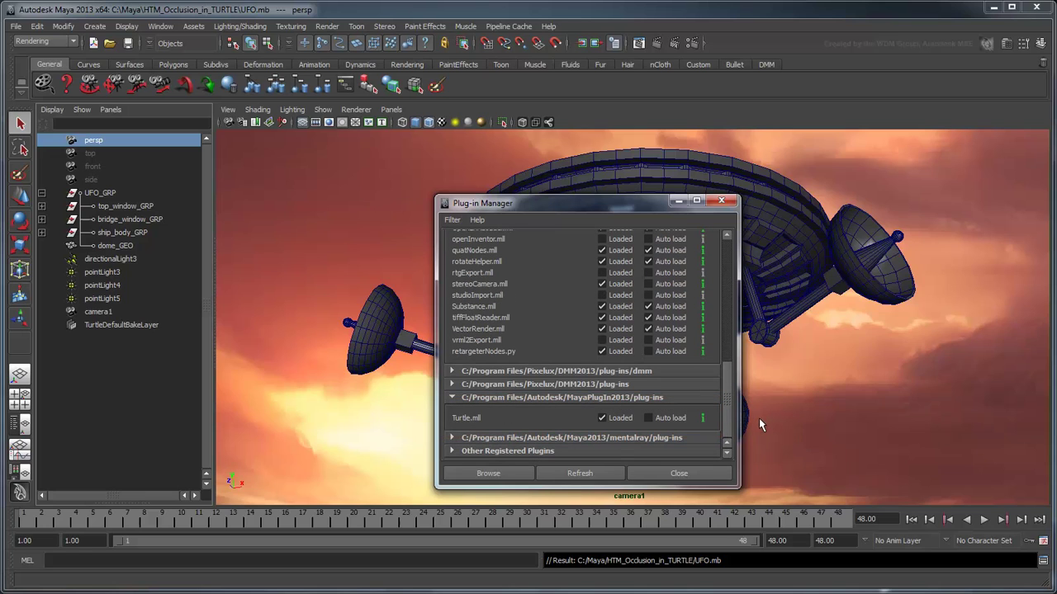
pyautogui.click(682, 473)
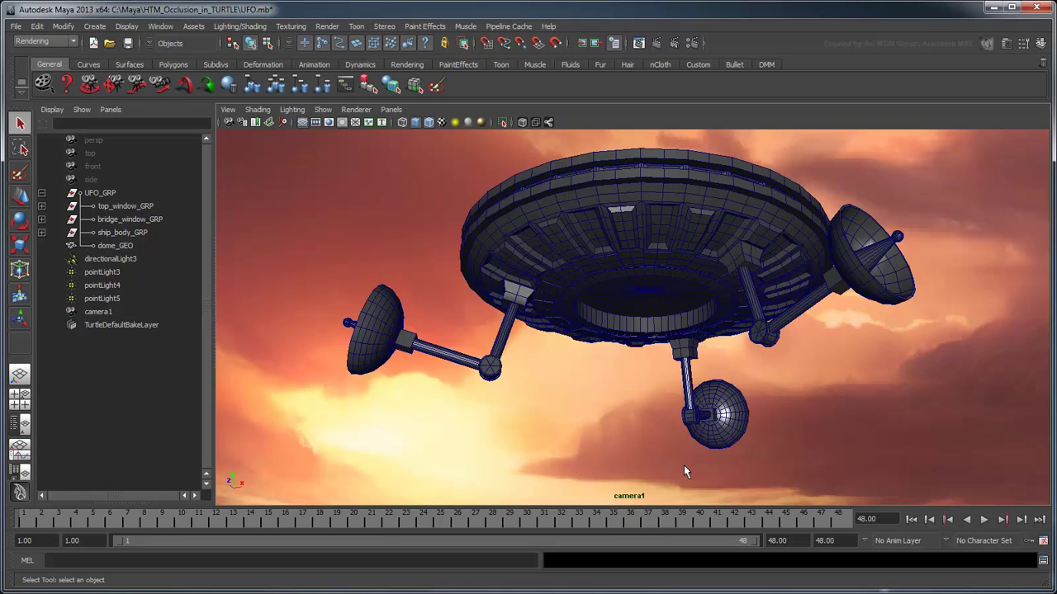
# Switch the renderer to Turtle and choose the HD 720 (1280×720) resolution preset
pyautogui.click(692, 45)
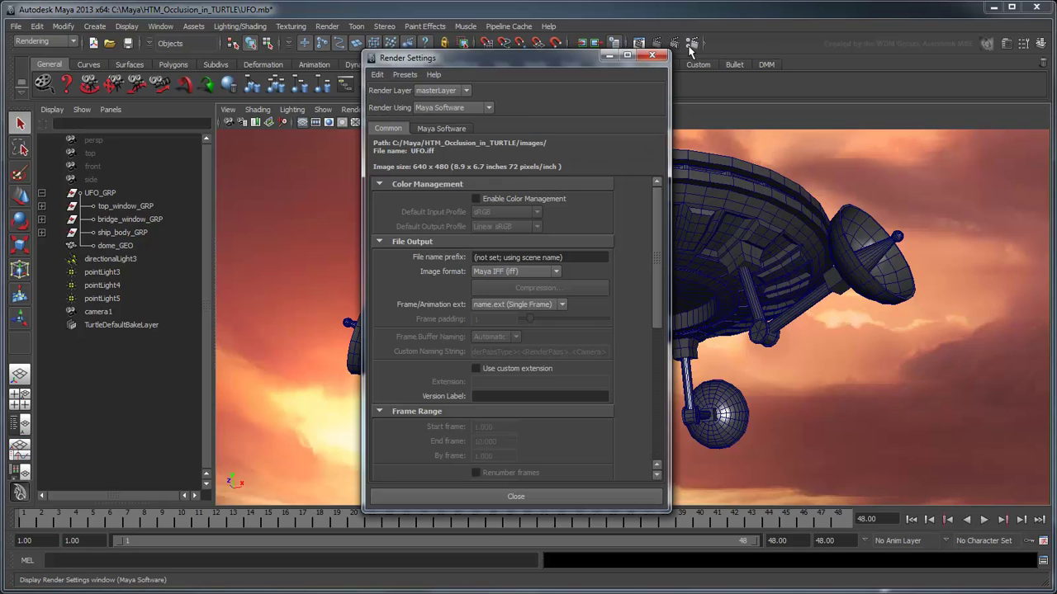
pyautogui.click(483, 108)
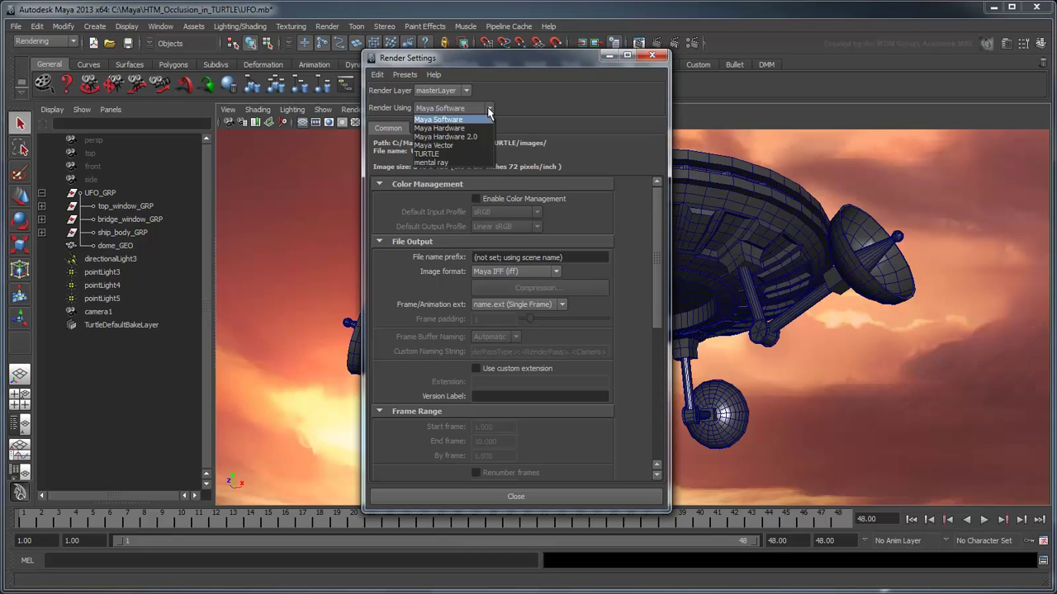
pyautogui.click(471, 153)
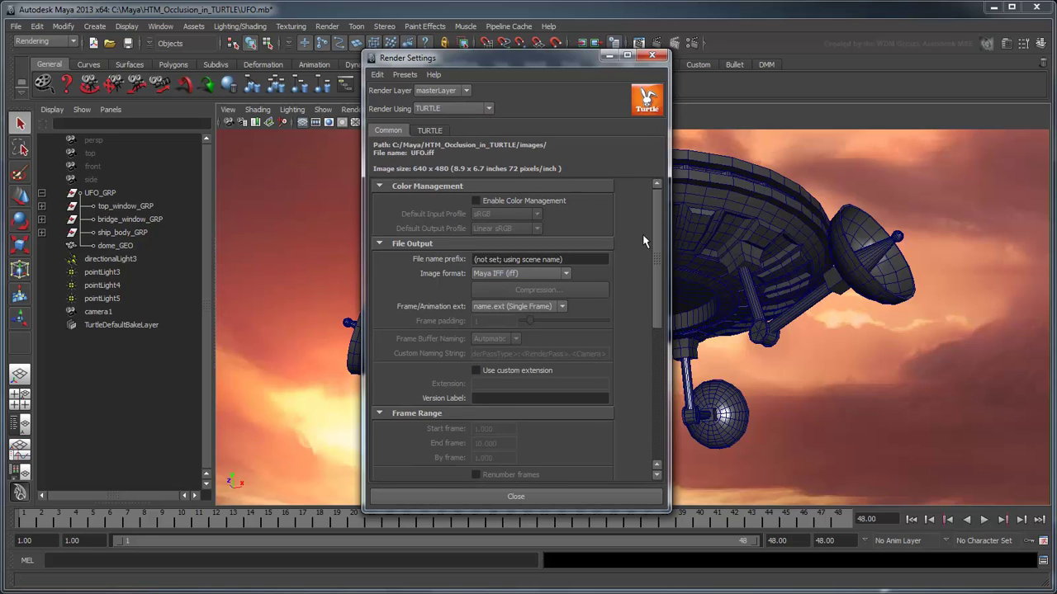
pyautogui.moveTo(656, 243); pyautogui.dragTo(658, 391)
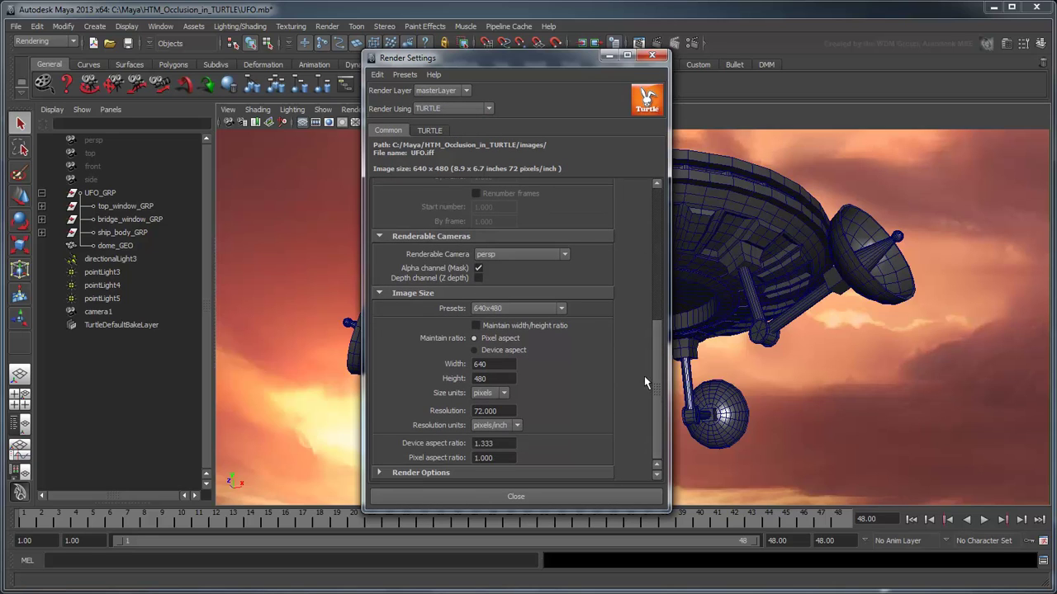
pyautogui.click(545, 308)
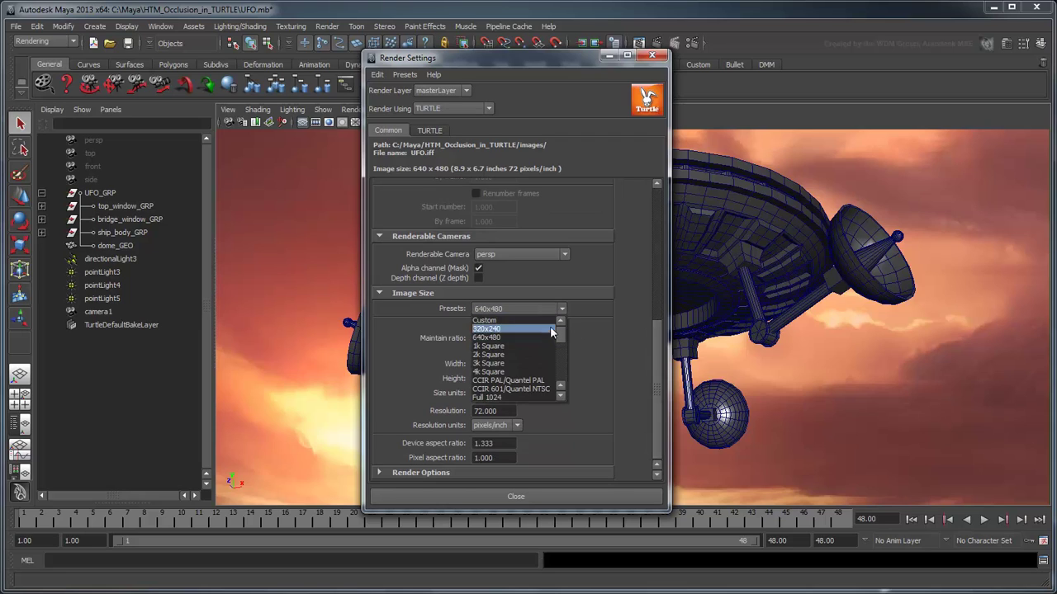
pyautogui.moveTo(561, 337); pyautogui.dragTo(569, 351)
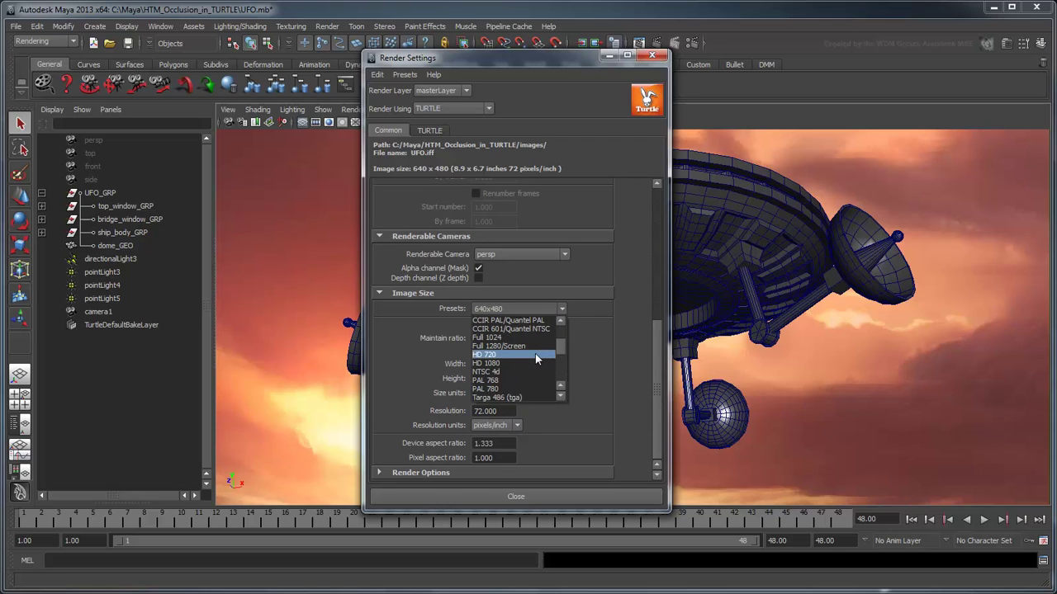
pyautogui.click(535, 353)
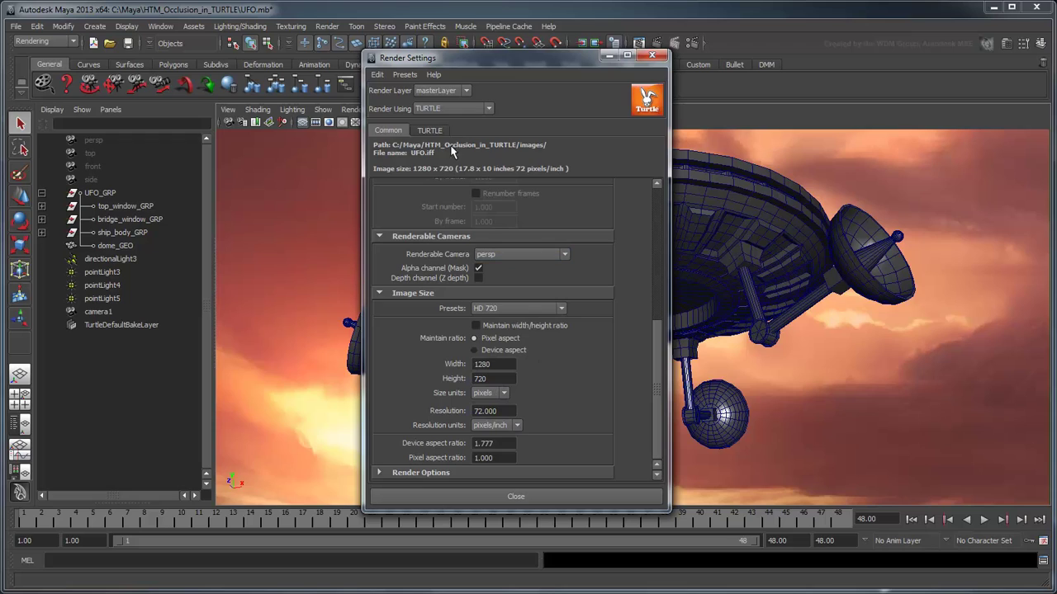
# Set Turtle's minimum and maximum anti-aliasing sample rates both to 2
pyautogui.click(429, 130)
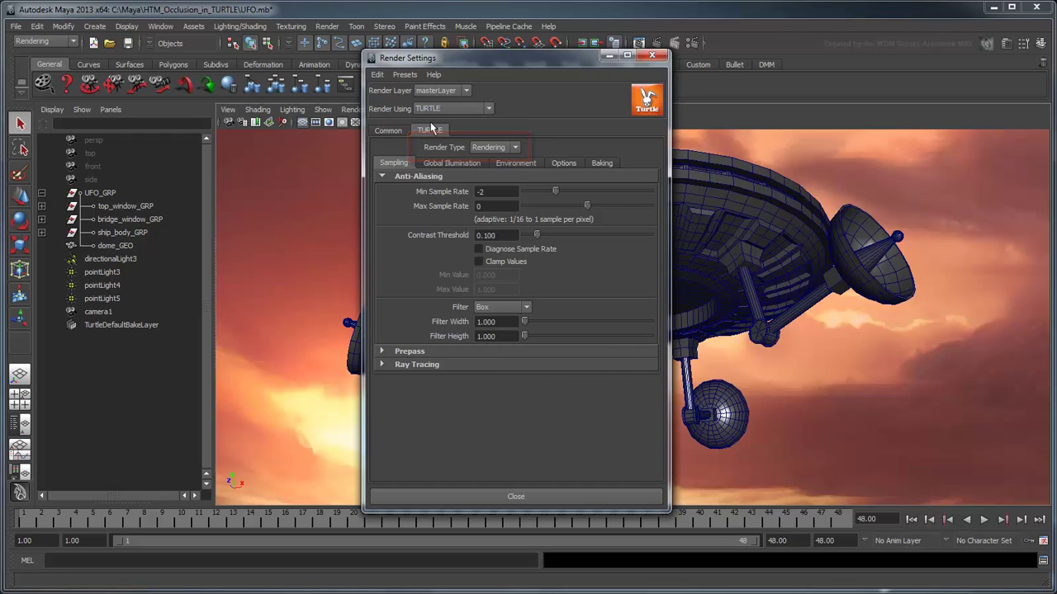
pyautogui.doubleClick(487, 195)
pyautogui.write('2')
pyautogui.doubleClick(476, 206)
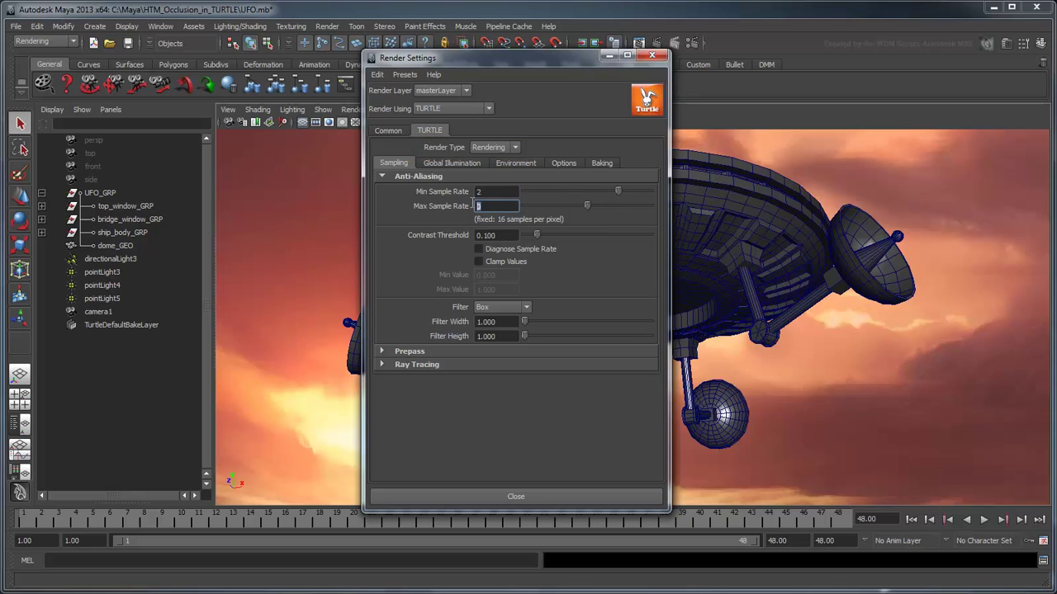
pyautogui.write('2')
pyautogui.press('Return')
# Set the Turtle environment lighting to Image Based Lighting
pyautogui.click(517, 168)
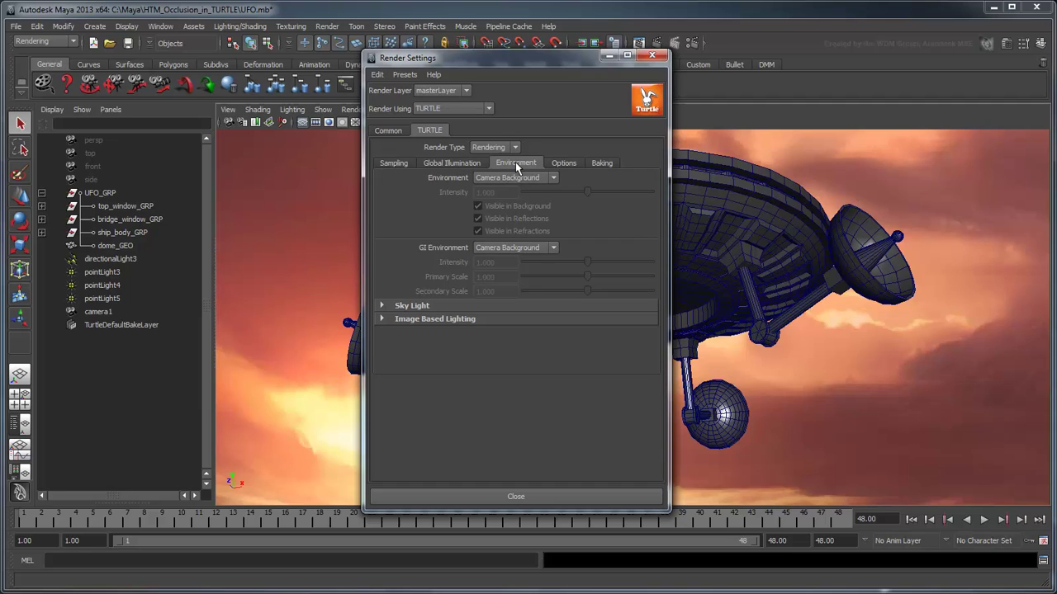
pyautogui.click(540, 177)
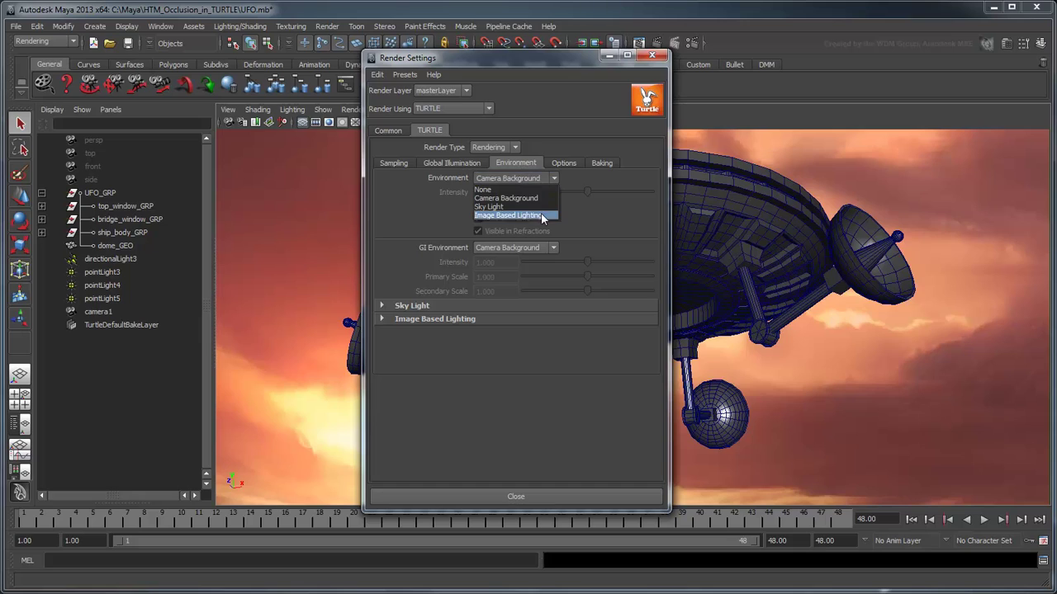
pyautogui.click(541, 215)
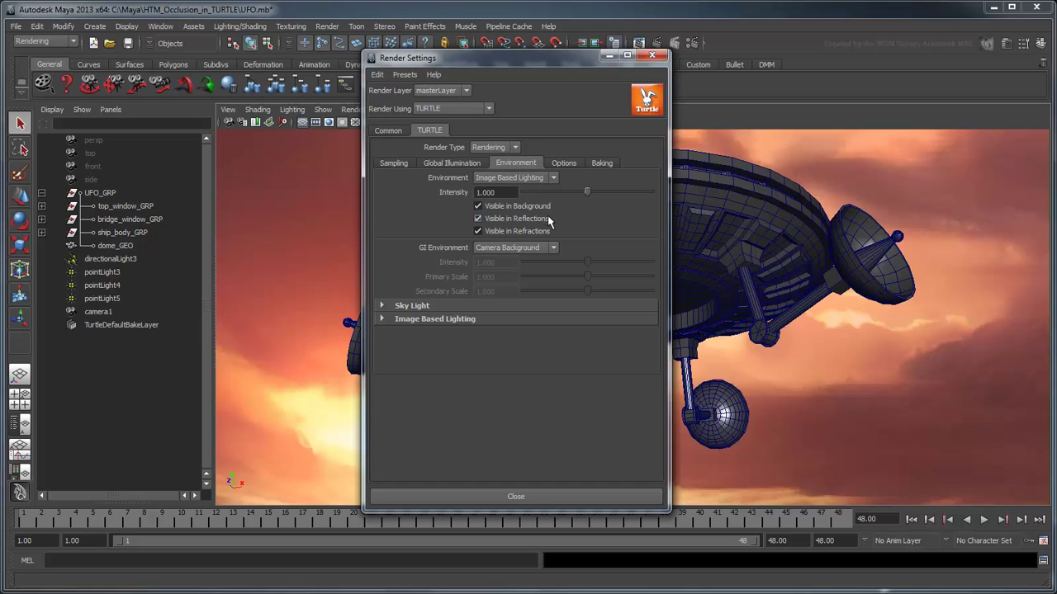
# Load mars_sky.jpg as the lighting image, hide it from the background, and close settings
pyautogui.click(557, 321)
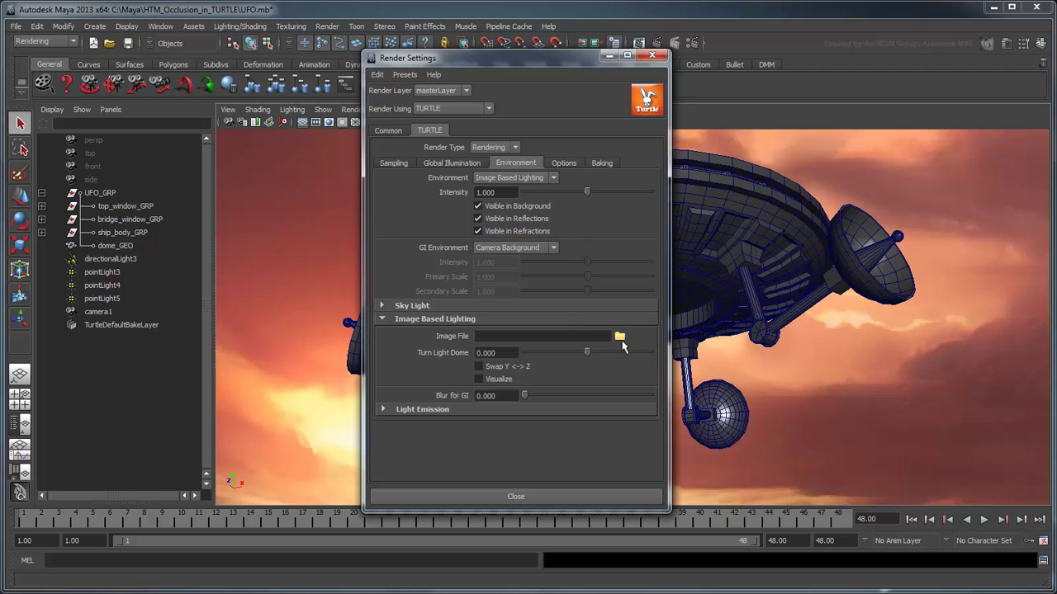
pyautogui.click(620, 339)
pyautogui.click(299, 194)
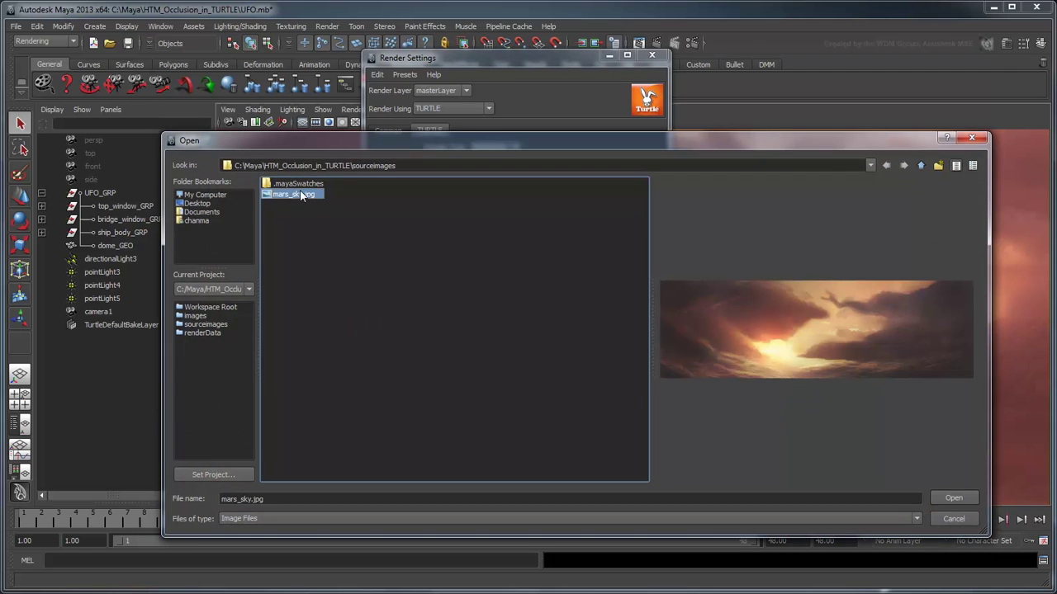
pyautogui.click(952, 498)
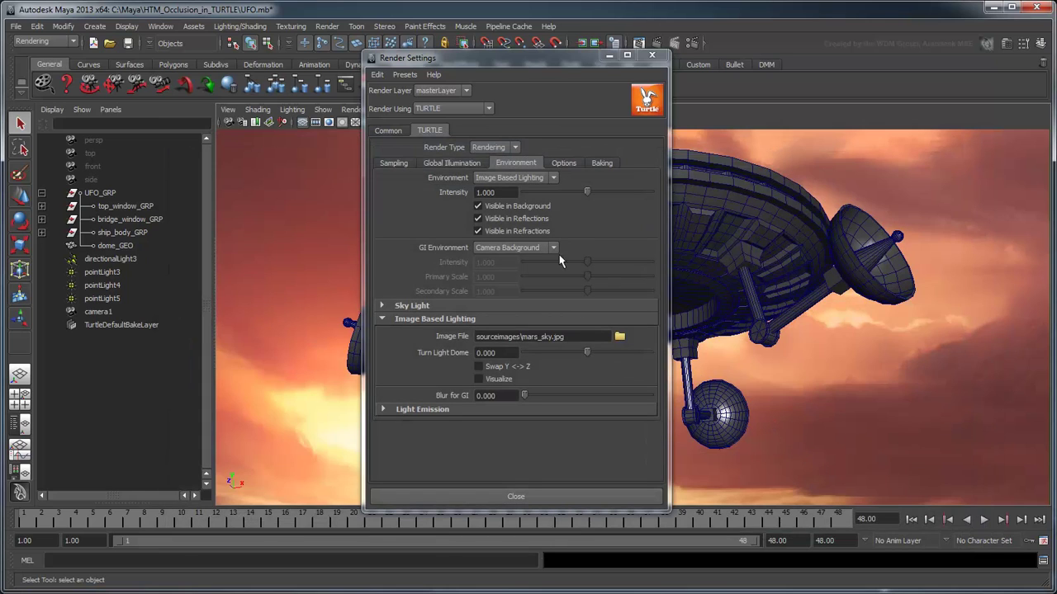
pyautogui.click(532, 211)
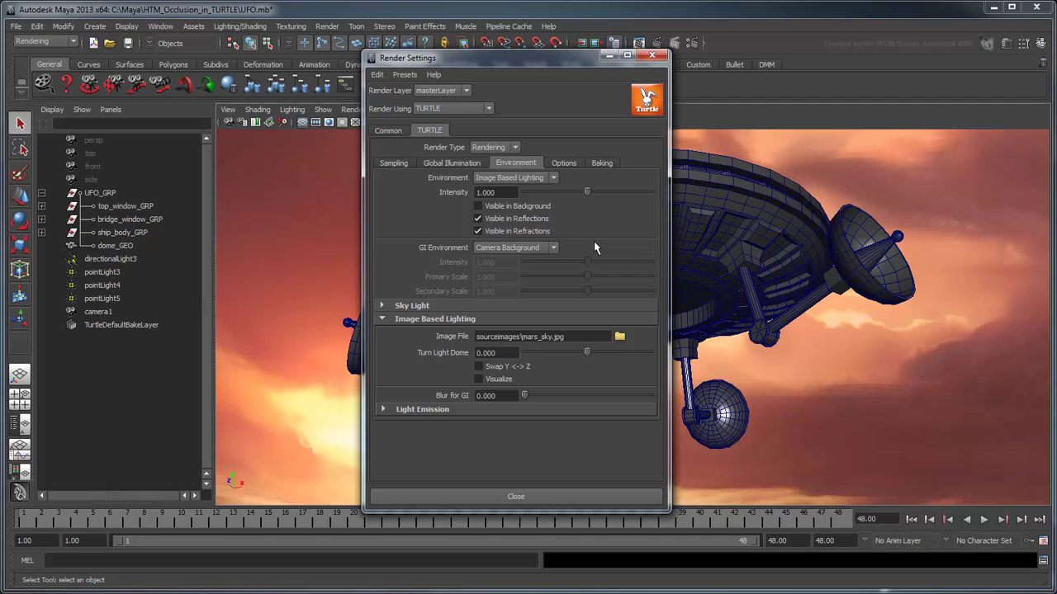
pyautogui.click(581, 496)
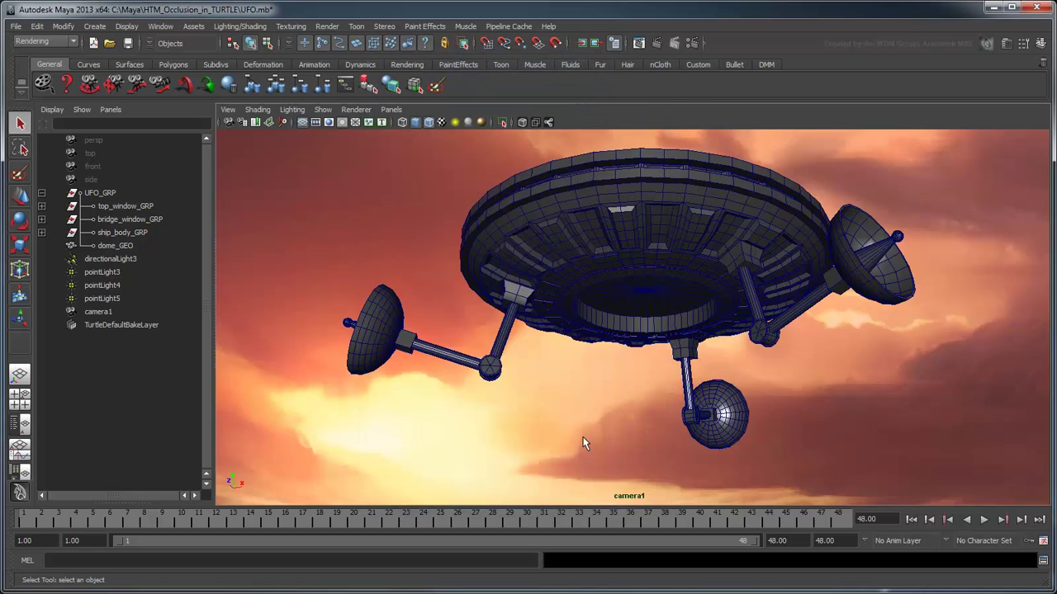
# Render frame 48 with Turtle, keep the image in Render View, then close the window
pyautogui.click(650, 43)
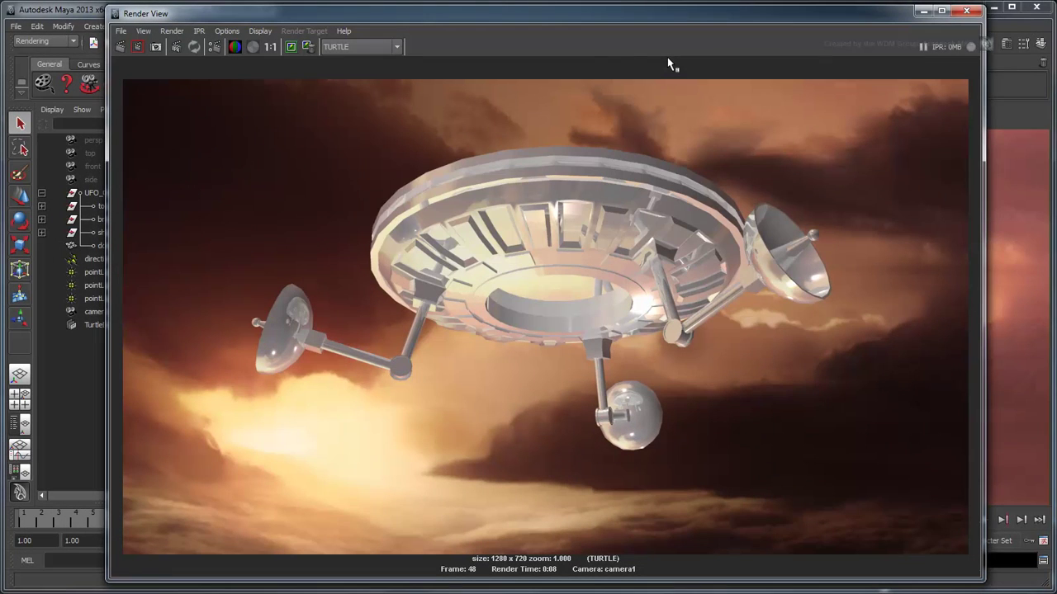
pyautogui.click(293, 49)
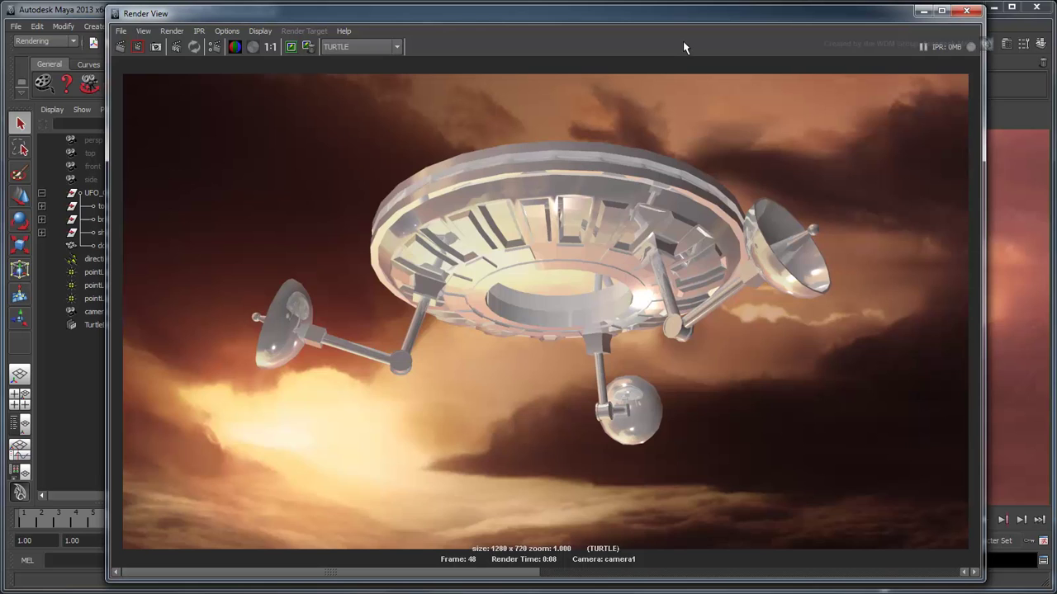
pyautogui.click(966, 11)
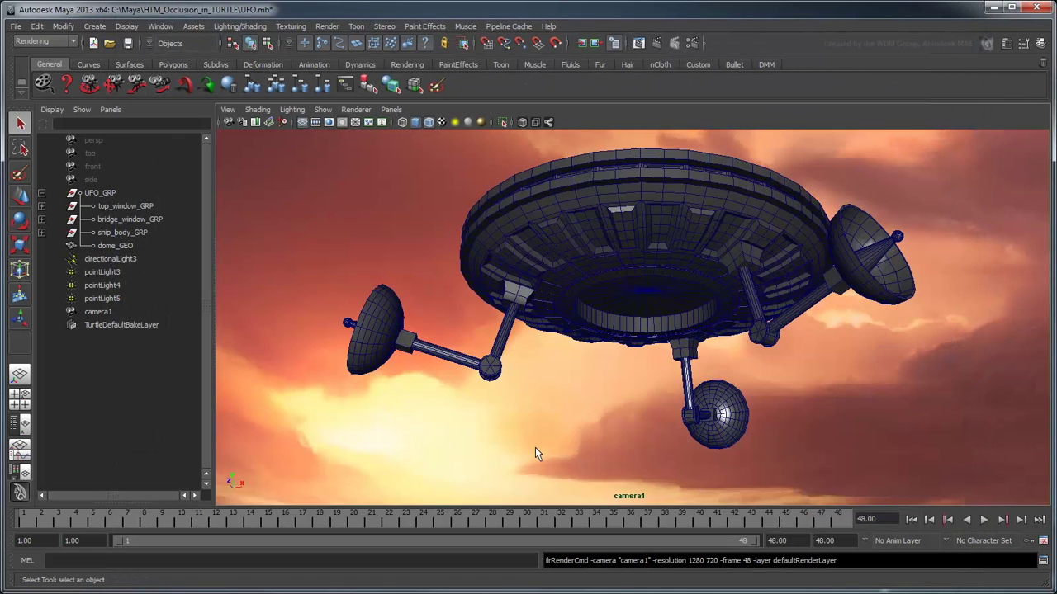
# Assign a new Turtle occlusion sampler to ship_body_GRP and rename it UFO_Ambient_Occ_MAT
pyautogui.click(109, 234)
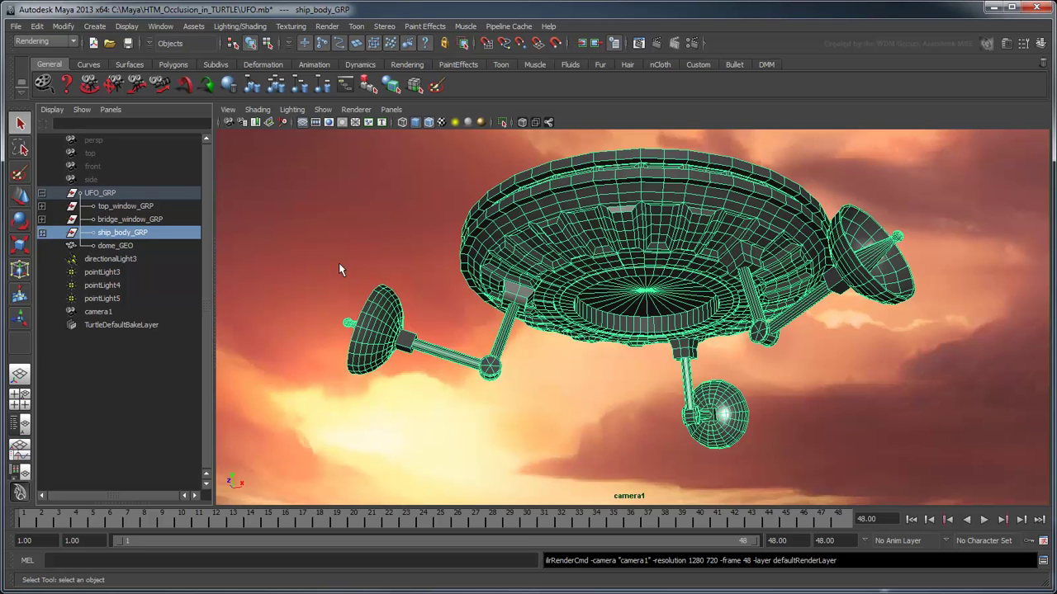
pyautogui.rightClick(577, 210)
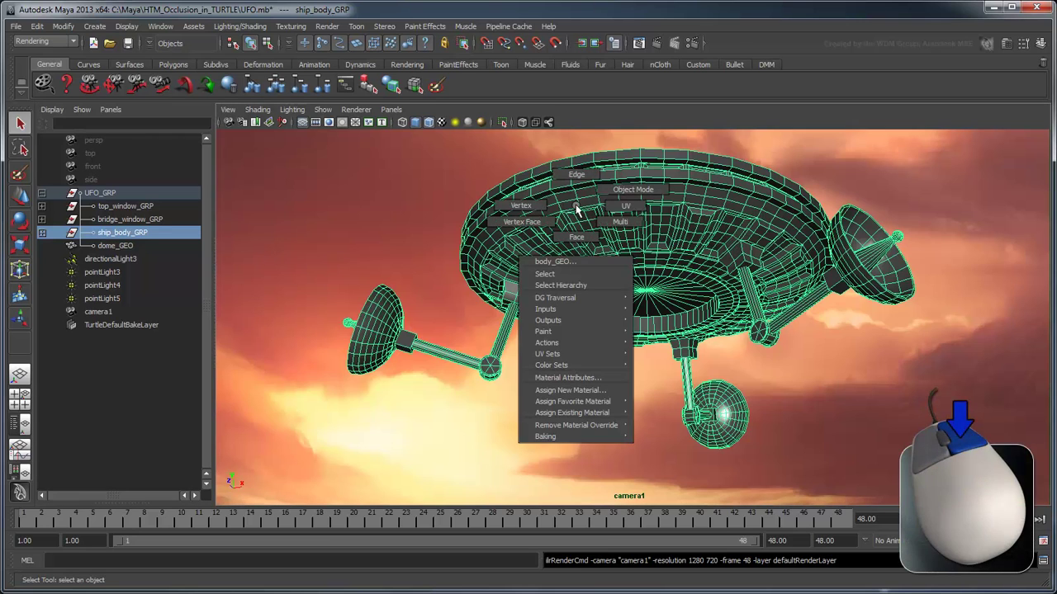
pyautogui.click(603, 390)
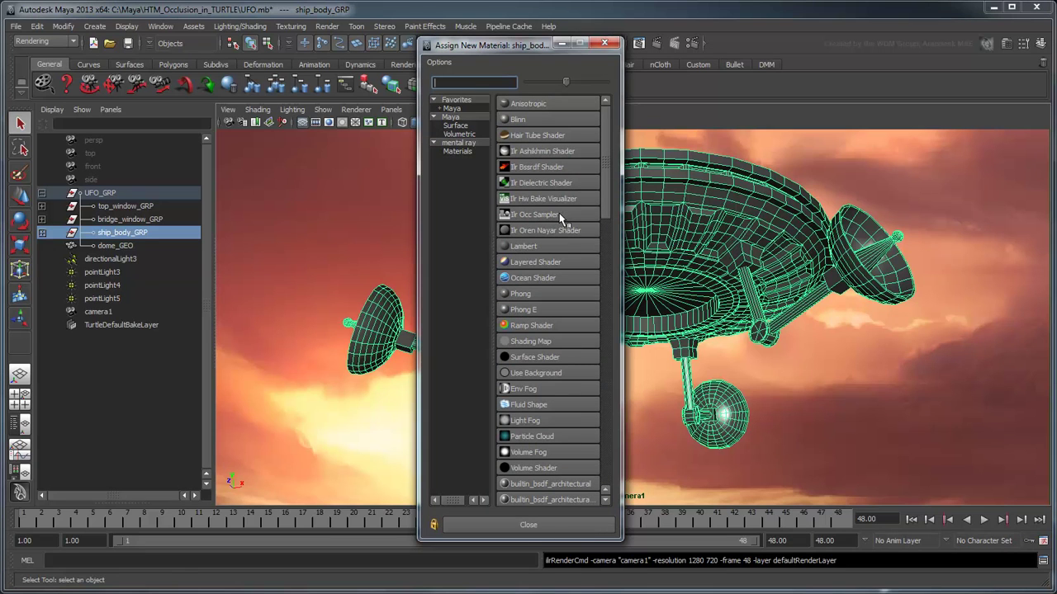
pyautogui.click(559, 213)
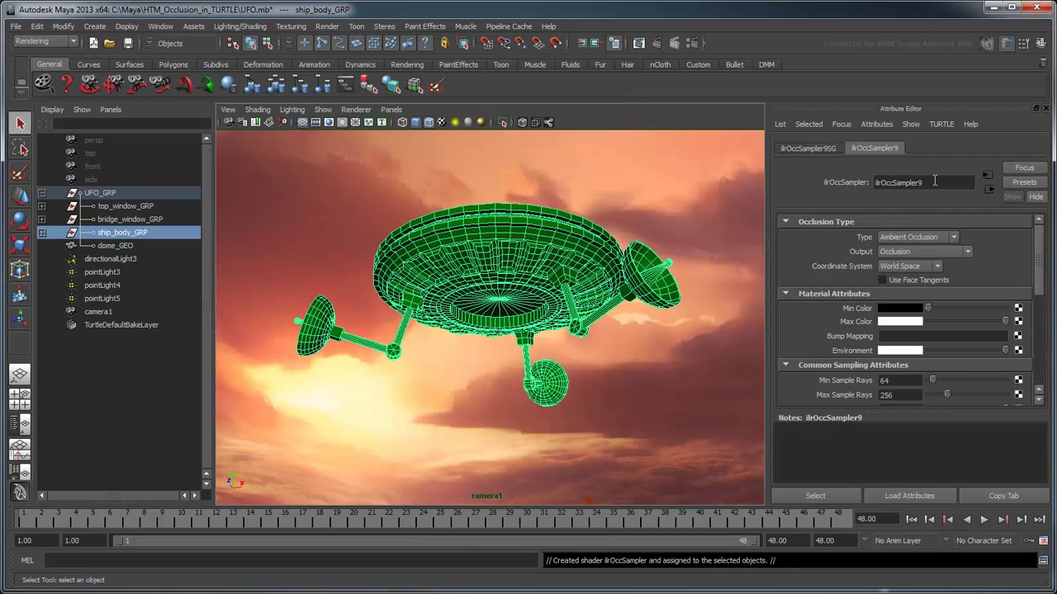
pyautogui.doubleClick(935, 181)
pyautogui.write('UFO_Ambie')
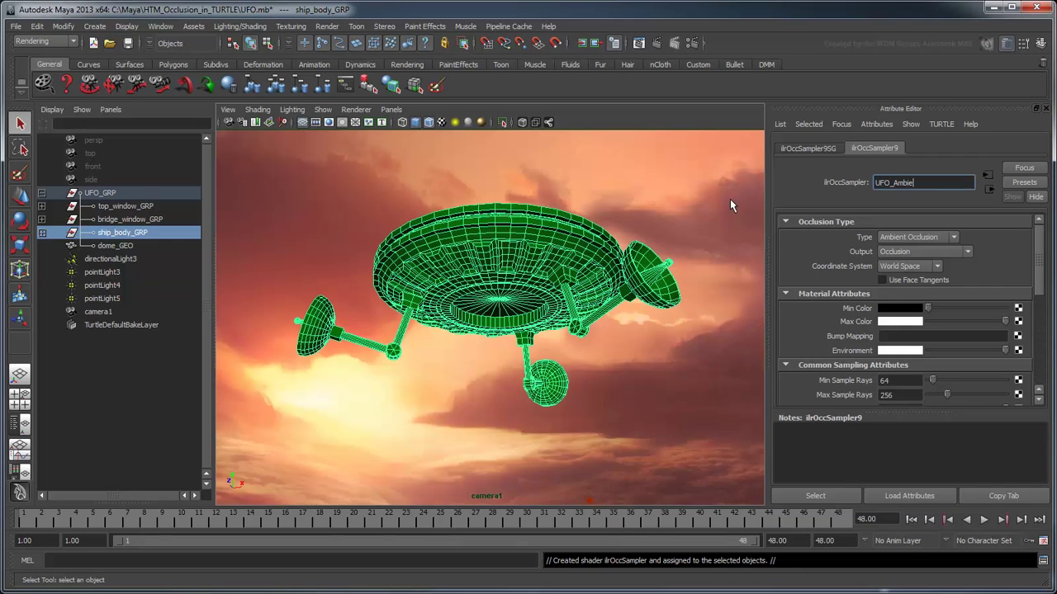
pyautogui.write('nt_Occ_MAT')
pyautogui.press('Return')
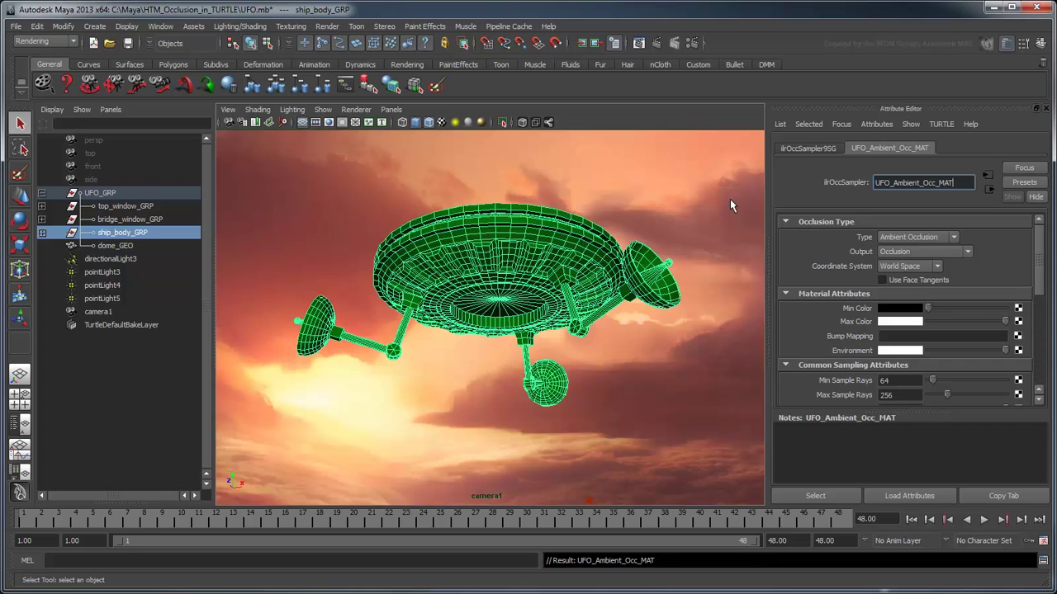
pyautogui.click(657, 43)
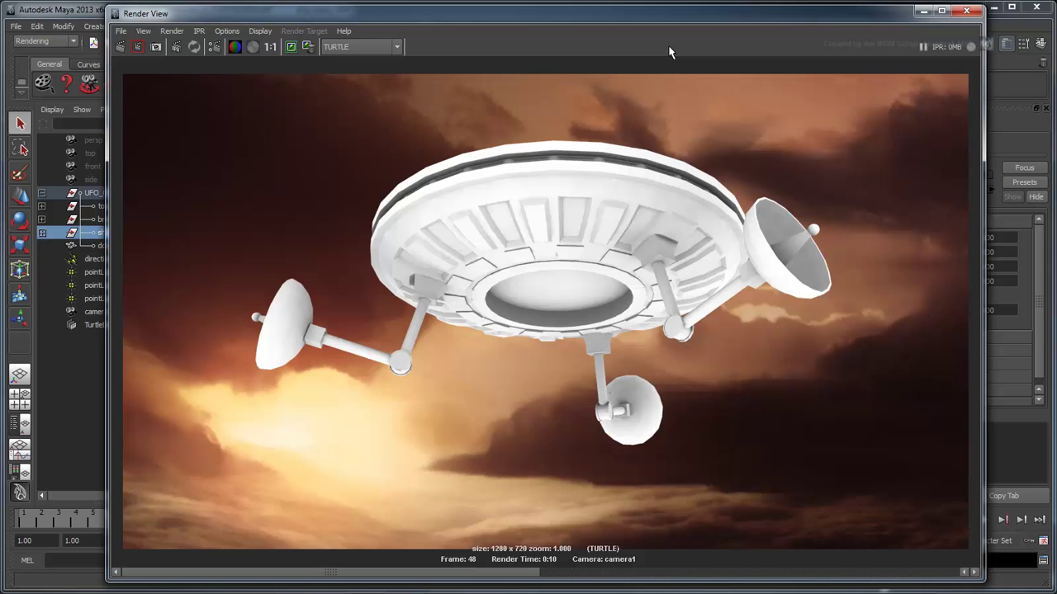
pyautogui.click(966, 11)
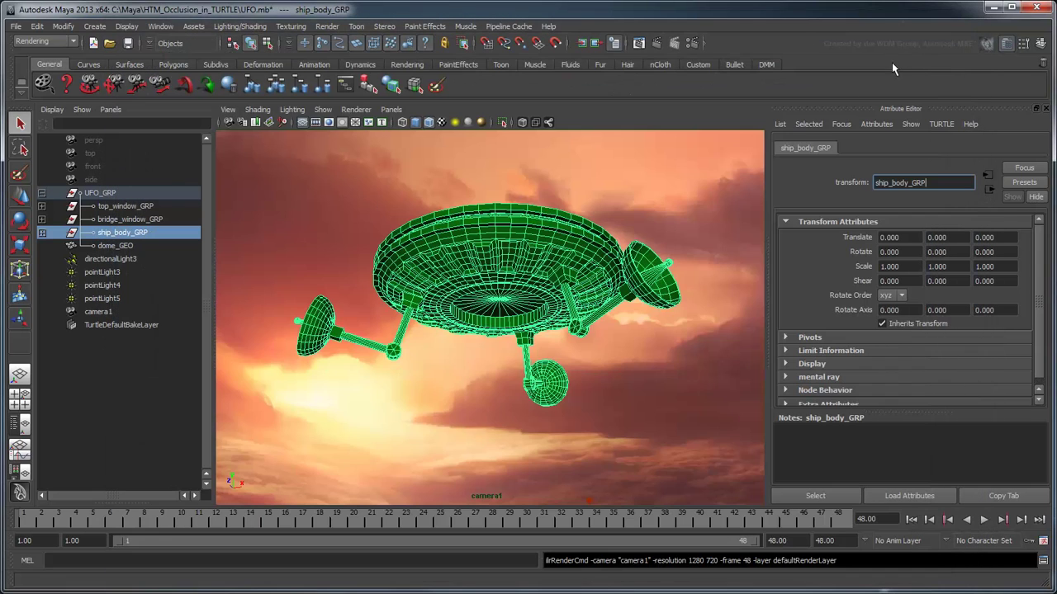
# Set UFO_Ambient_Occ_MAT's Cone Angle to 90 on body_GEO and render a test frame
pyautogui.click(555, 246)
pyautogui.click(937, 148)
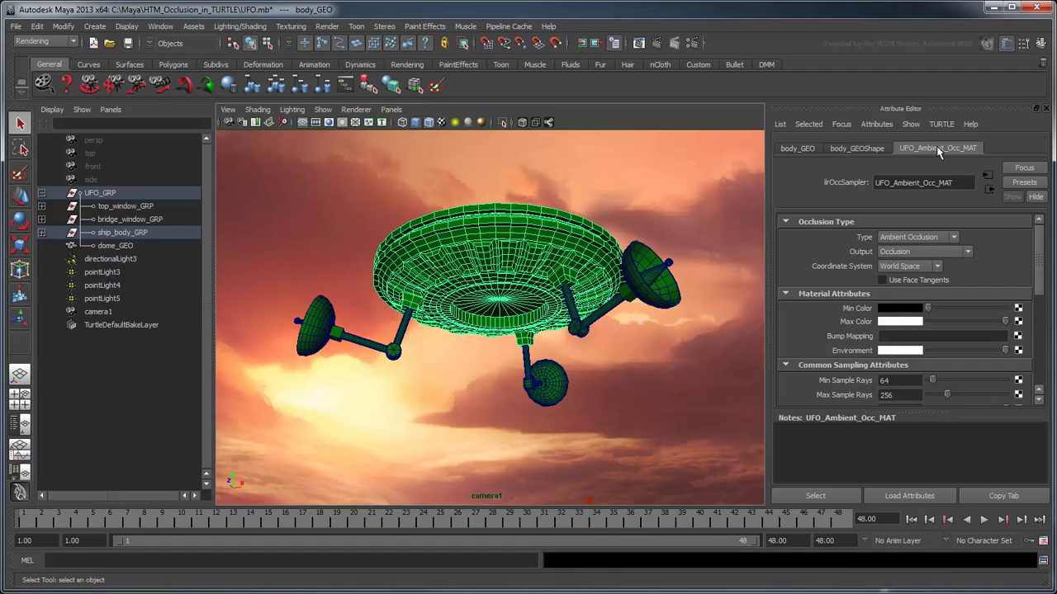
pyautogui.moveTo(1041, 268); pyautogui.dragTo(1038, 305)
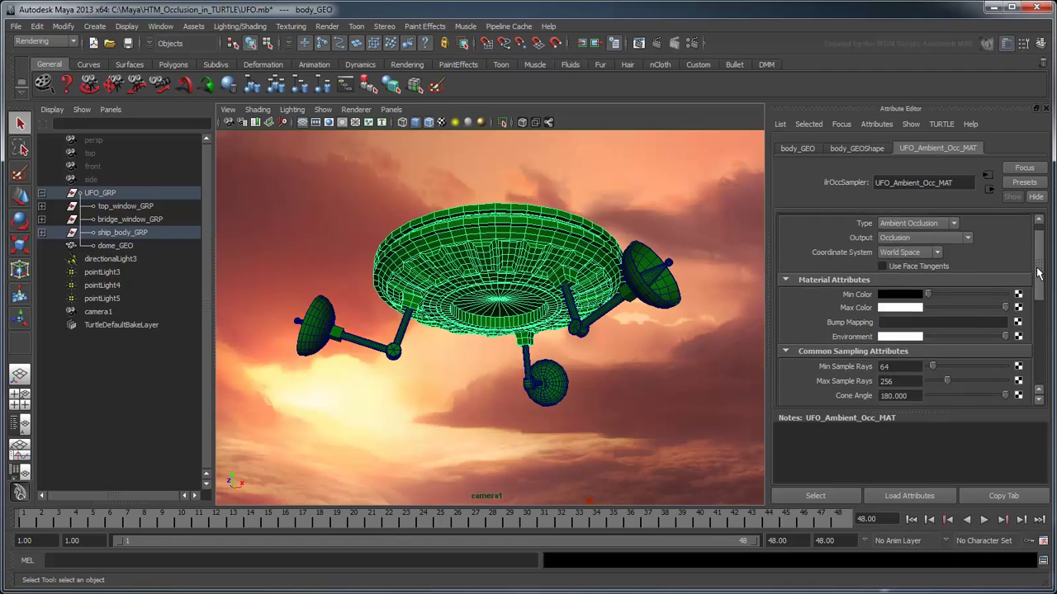
pyautogui.doubleClick(898, 304)
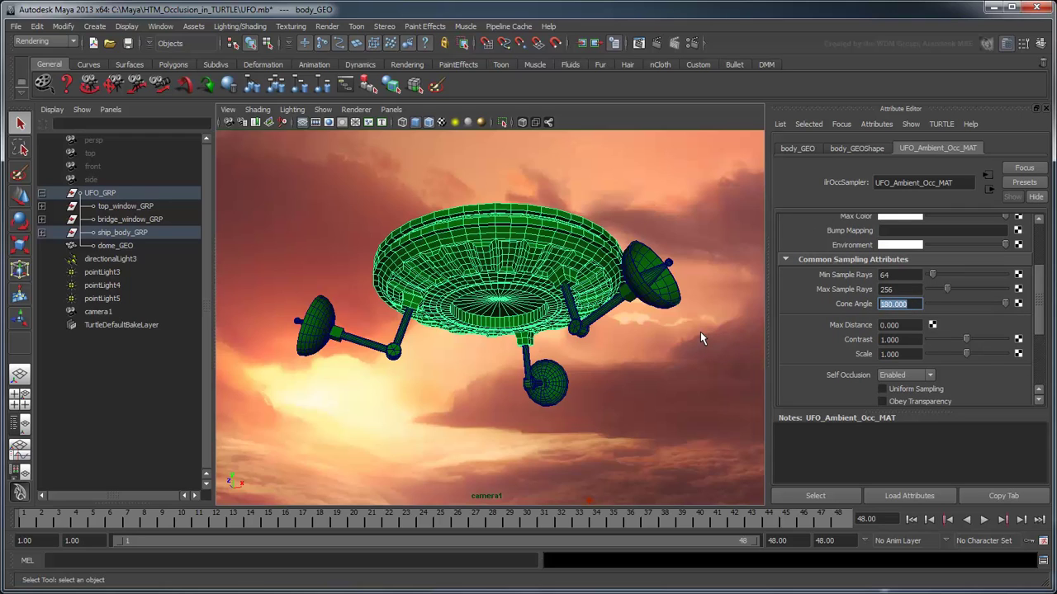
pyautogui.write('90')
pyautogui.press('Return')
pyautogui.click(653, 42)
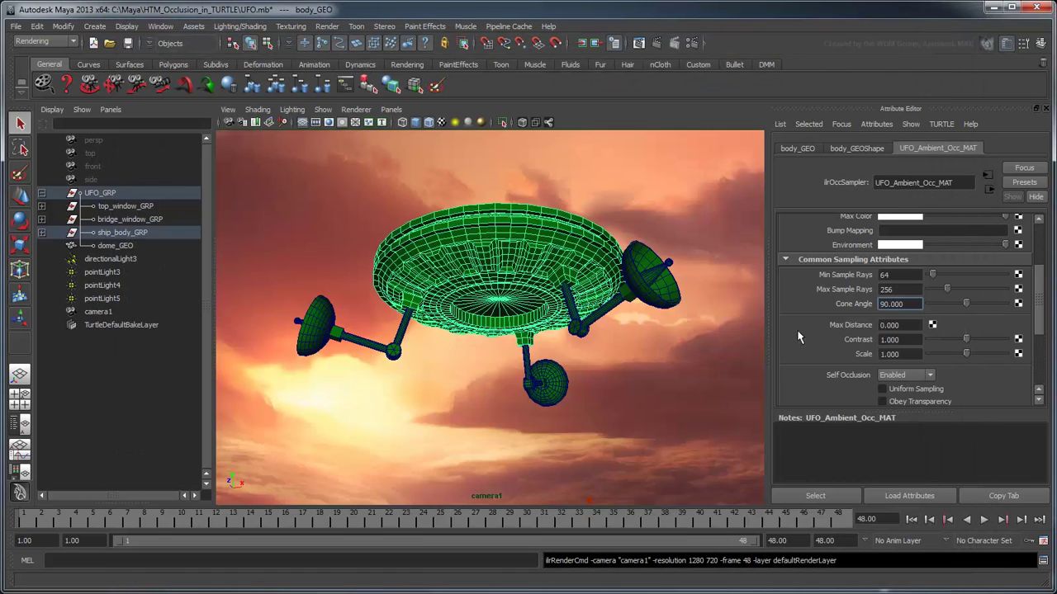
# Restore the occlusion shader's Cone Angle to 180
pyautogui.moveTo(906, 304); pyautogui.dragTo(858, 306)
pyautogui.write('180')
pyautogui.press('Return')
# Switch Turtle's render type to Baking and bake only the selected ship_body_GRP surfaces
pyautogui.click(691, 44)
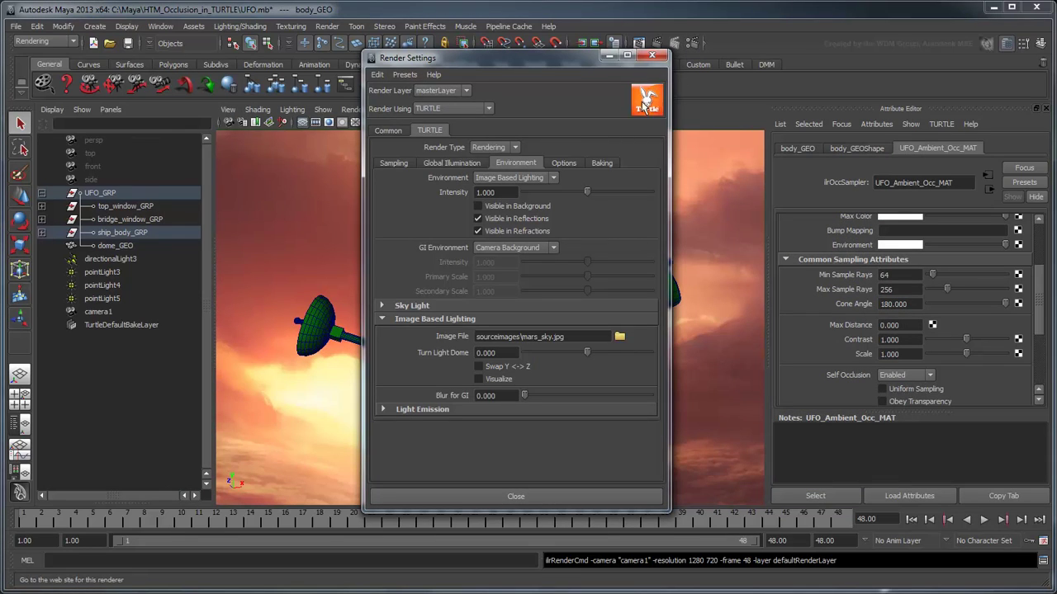
pyautogui.click(514, 147)
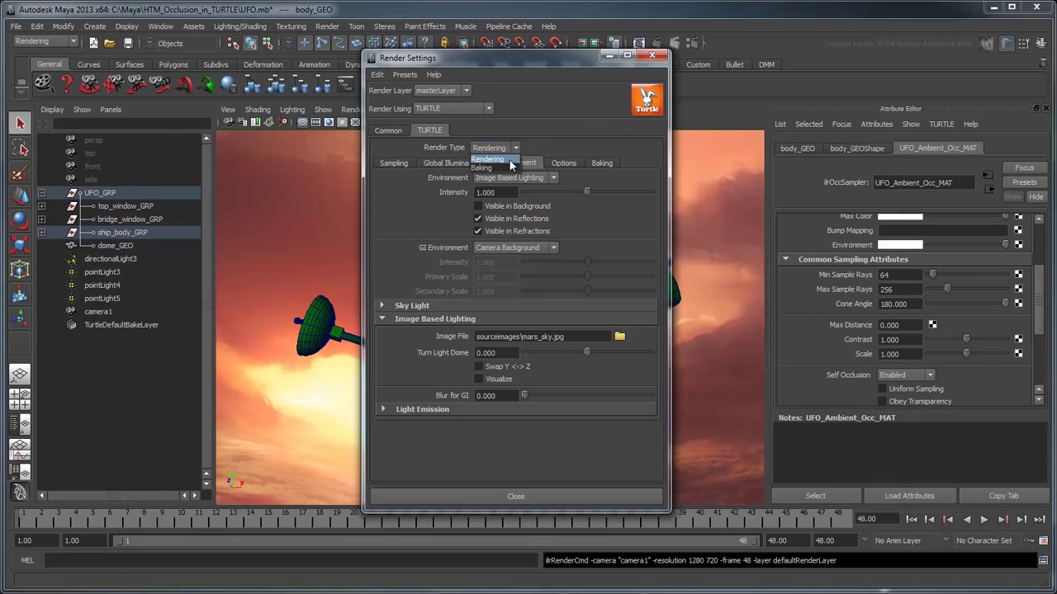
pyautogui.click(508, 167)
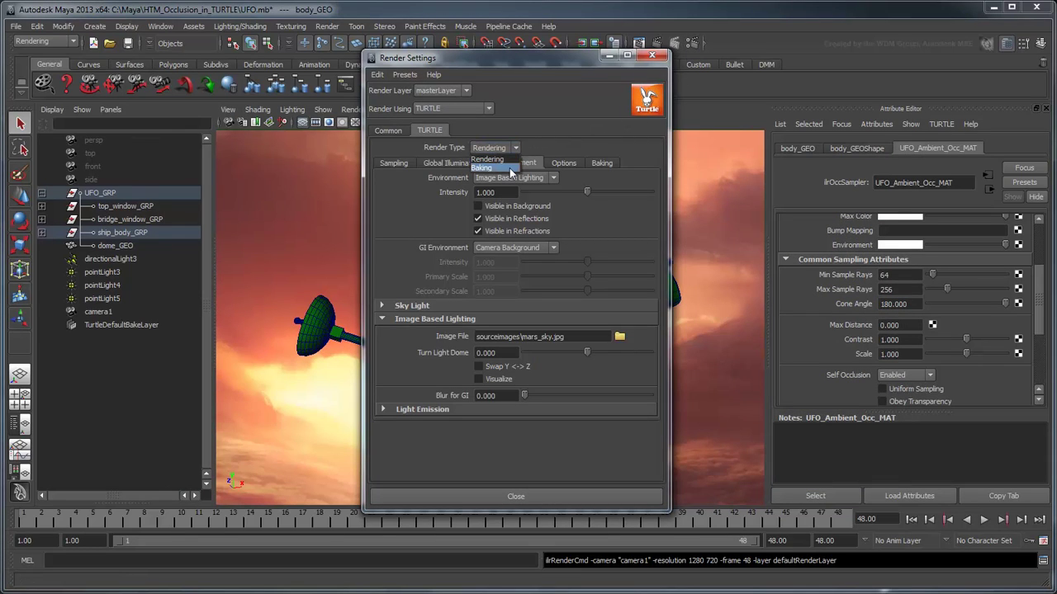
pyautogui.click(605, 166)
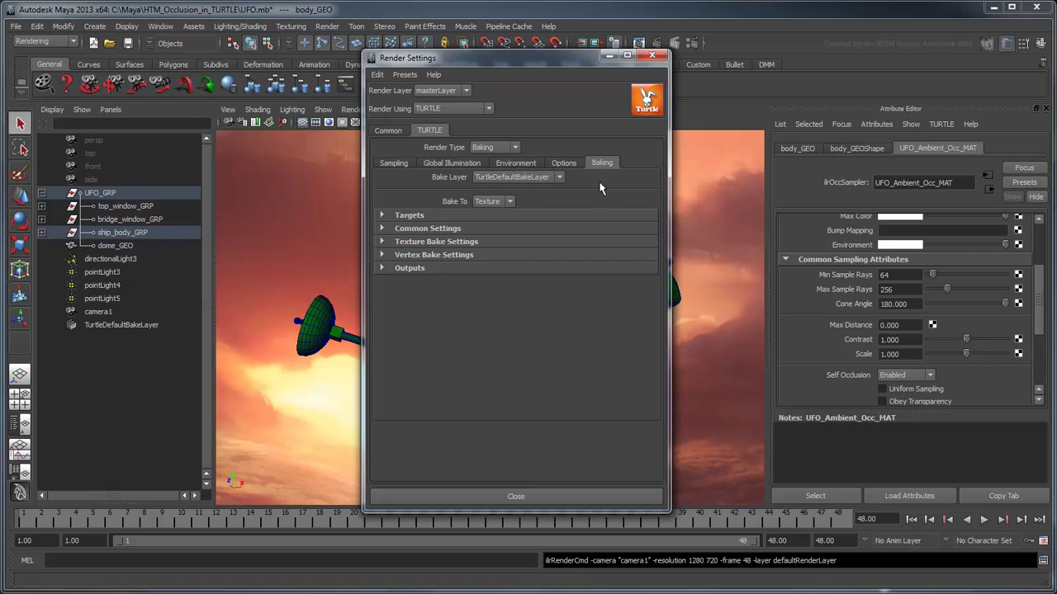
pyautogui.click(593, 217)
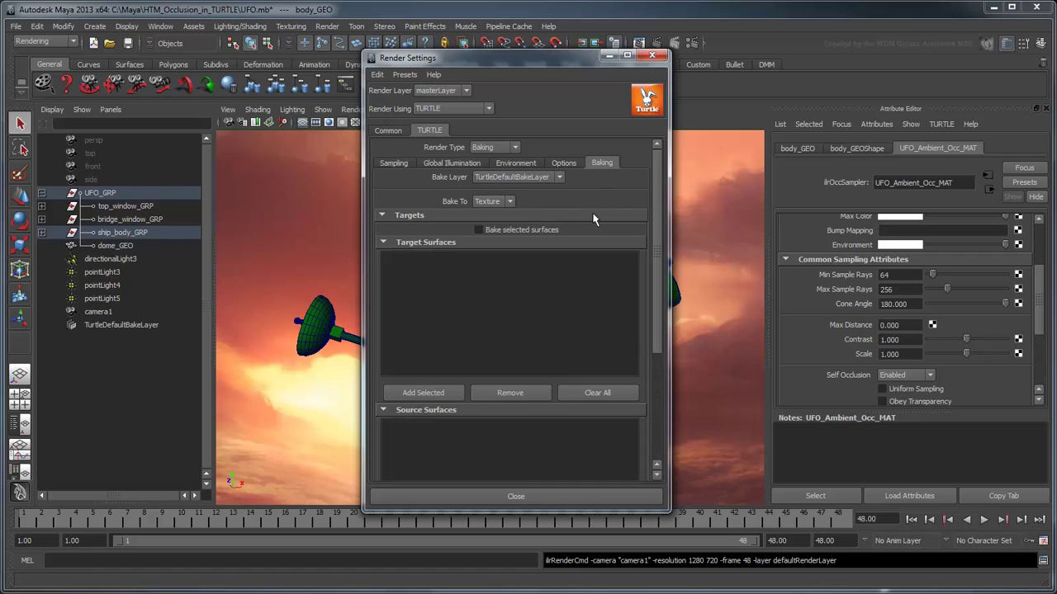
pyautogui.click(564, 233)
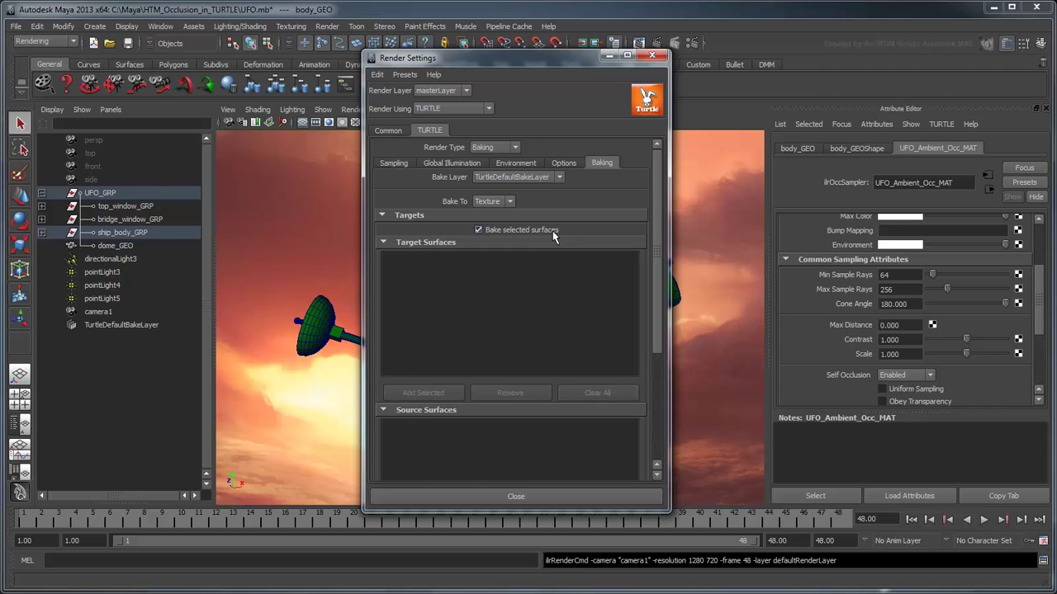
pyautogui.click(144, 234)
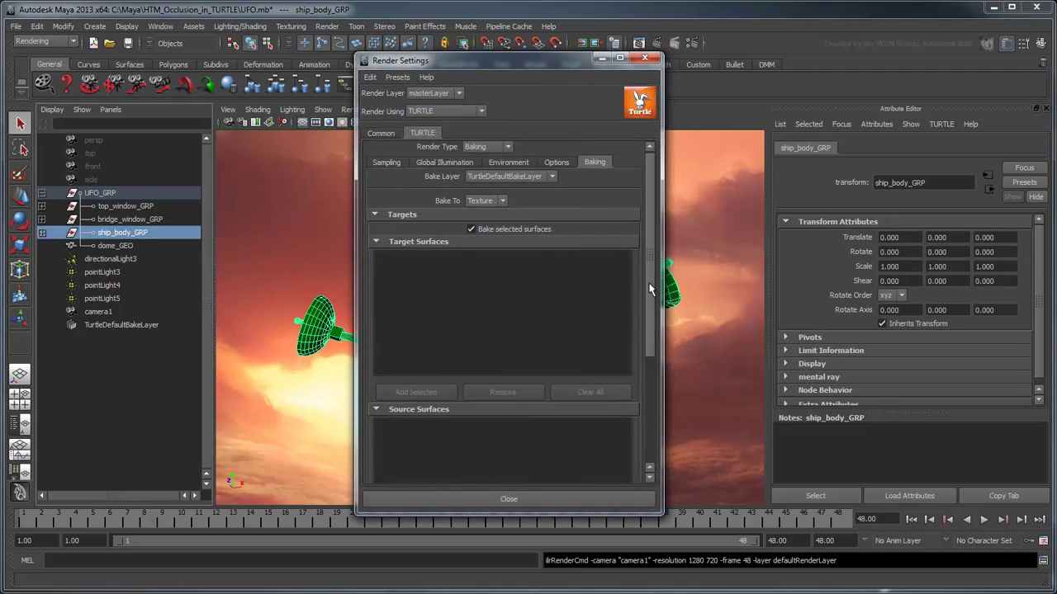
pyautogui.moveTo(650, 290); pyautogui.dragTo(653, 395)
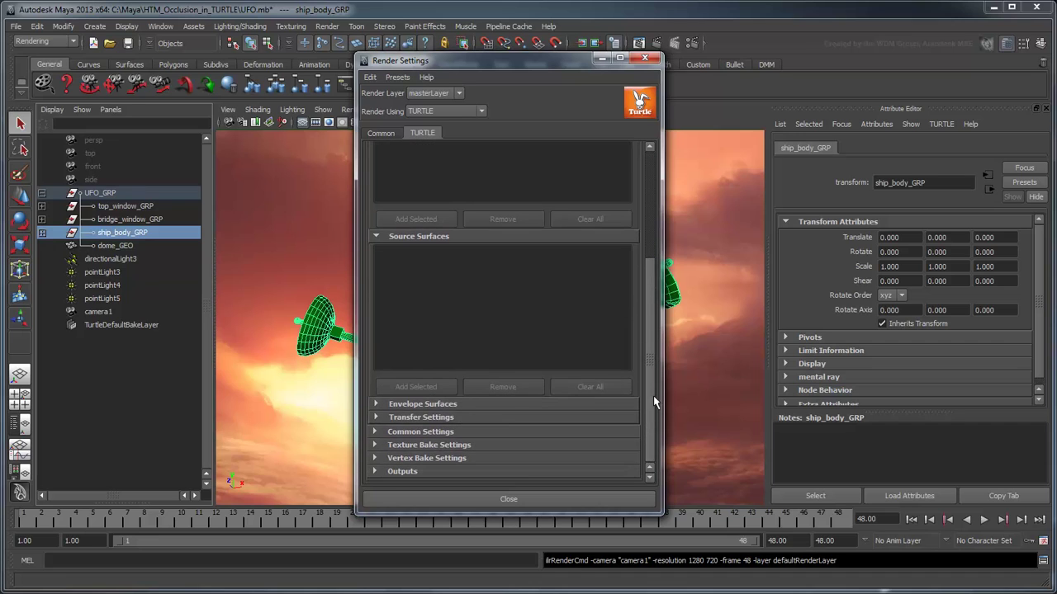
# Set the bake texture size to 1024×1024
pyautogui.click(583, 448)
pyautogui.moveTo(499, 213); pyautogui.dragTo(447, 211)
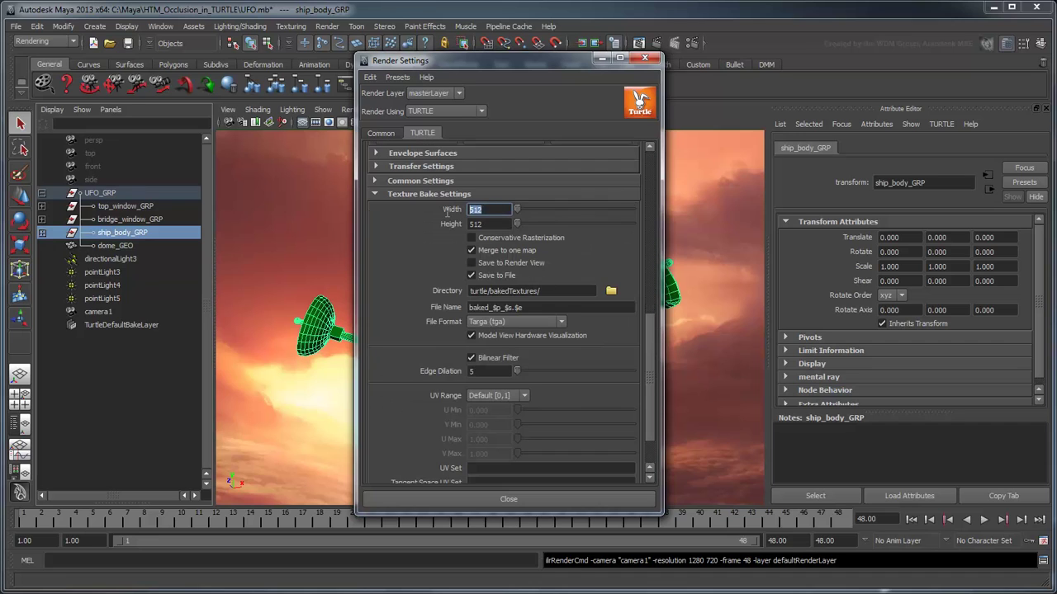
pyautogui.write('1024')
pyautogui.press('Tab')
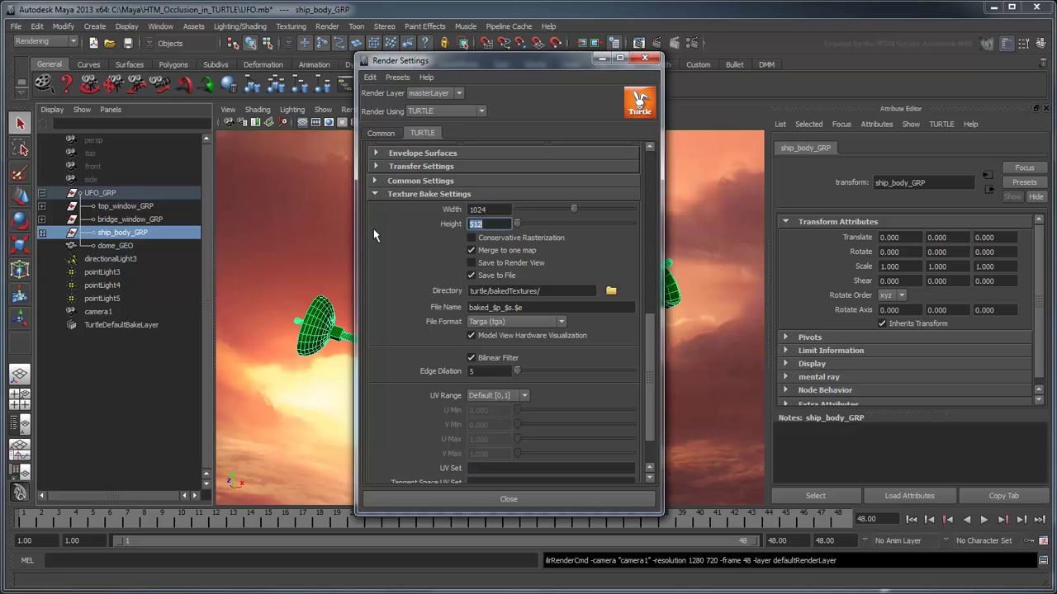
pyautogui.write('1024')
pyautogui.press('Return')
# Set the bake output to turtle/OccMaps/ with file name baked_AO.tga
pyautogui.moveTo(489, 292); pyautogui.dragTo(541, 293)
pyautogui.write('O')
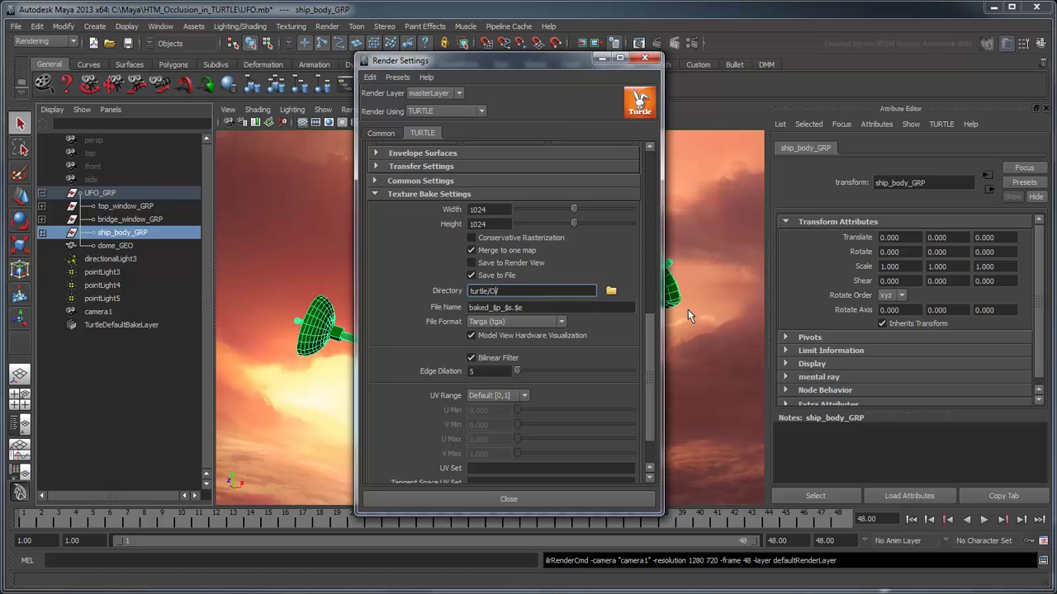
pyautogui.write('ccMaps/')
pyautogui.press('Tab')
pyautogui.write('b')
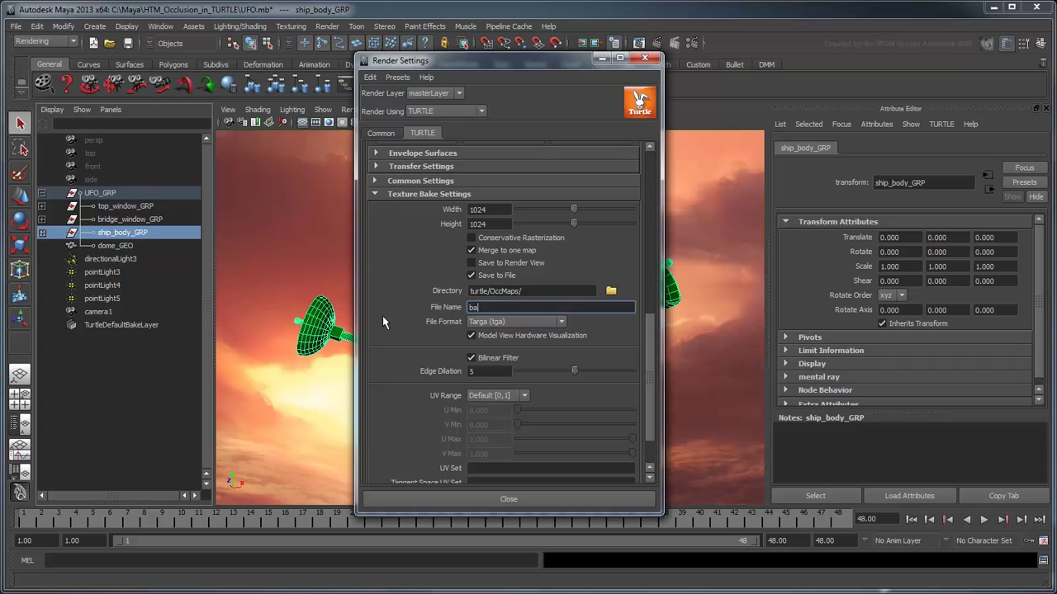
pyautogui.write('aked_AO')
pyautogui.write('.tga')
# Close Render Settings, bake the ship body's ambient occlusion map, and close the preview
pyautogui.click(514, 497)
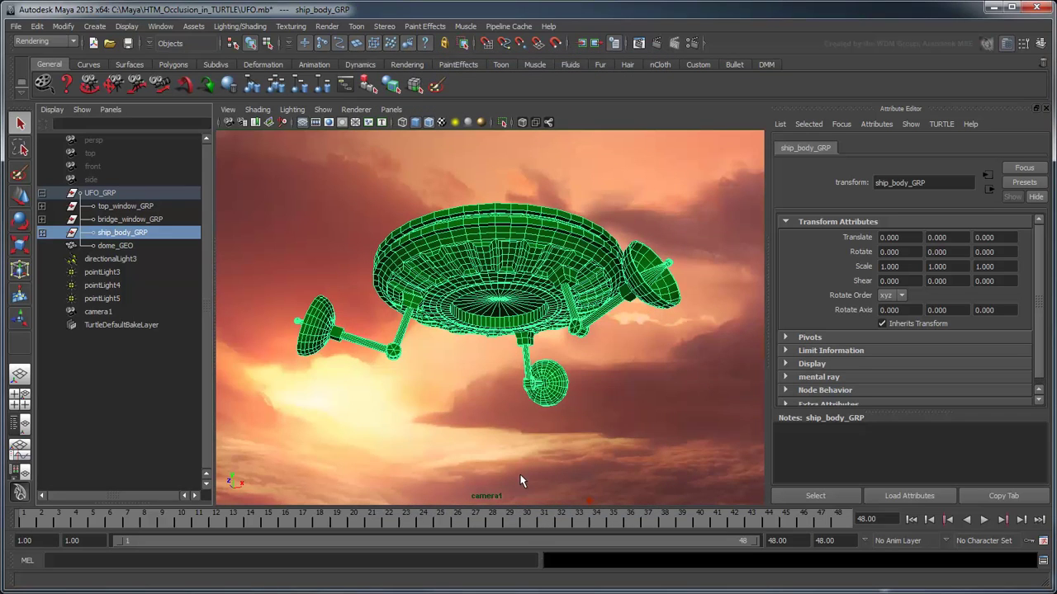
pyautogui.click(655, 43)
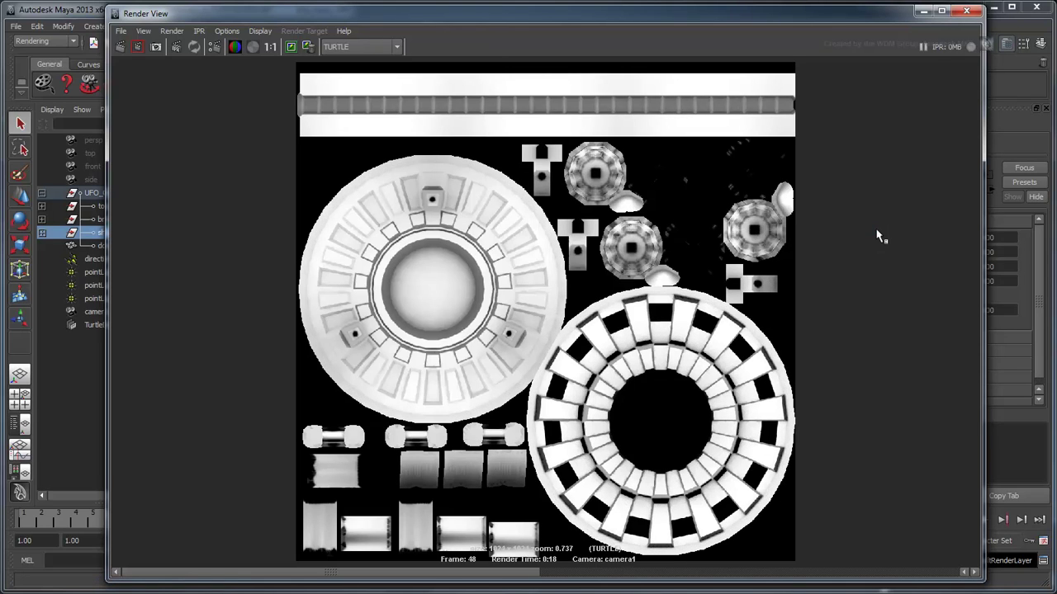
pyautogui.click(966, 11)
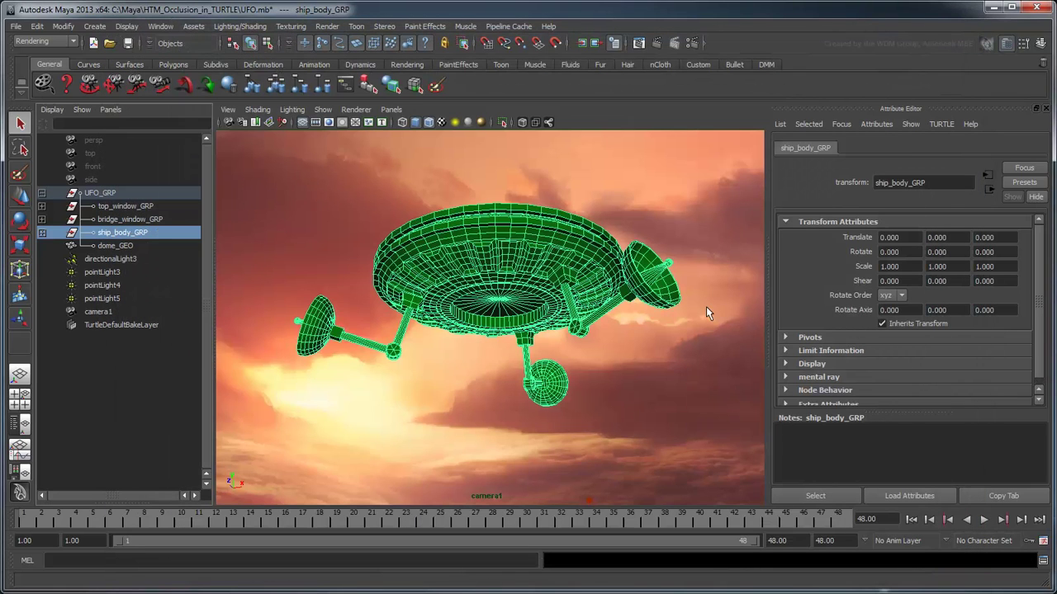
# Create a Multiply Divide node (multiplyDivide1) in the Hypershade
pyautogui.click(160, 26)
pyautogui.moveTo(189, 58)
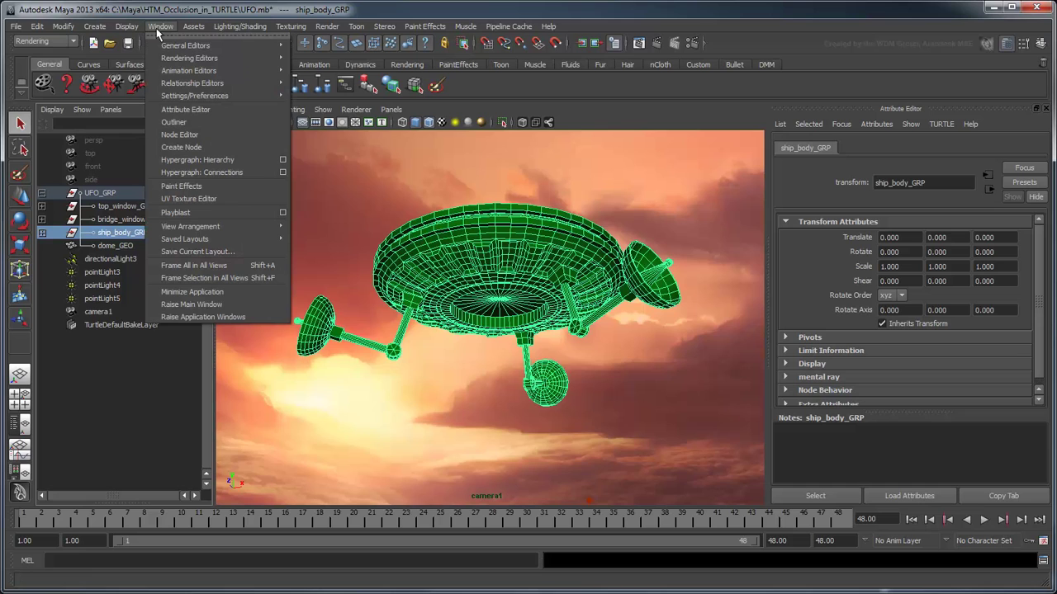
pyautogui.click(358, 91)
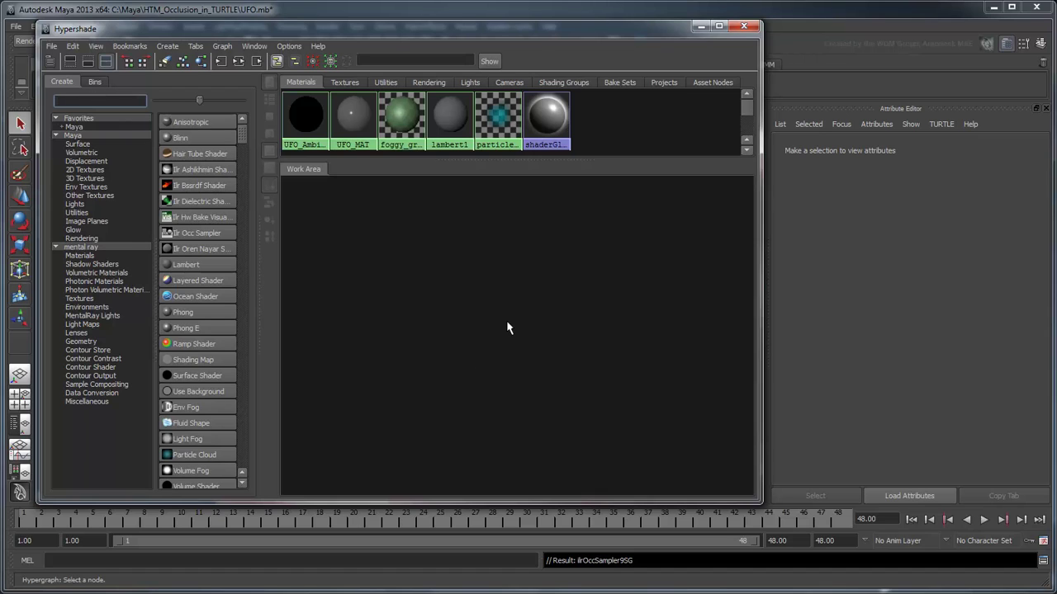
pyautogui.write('multi')
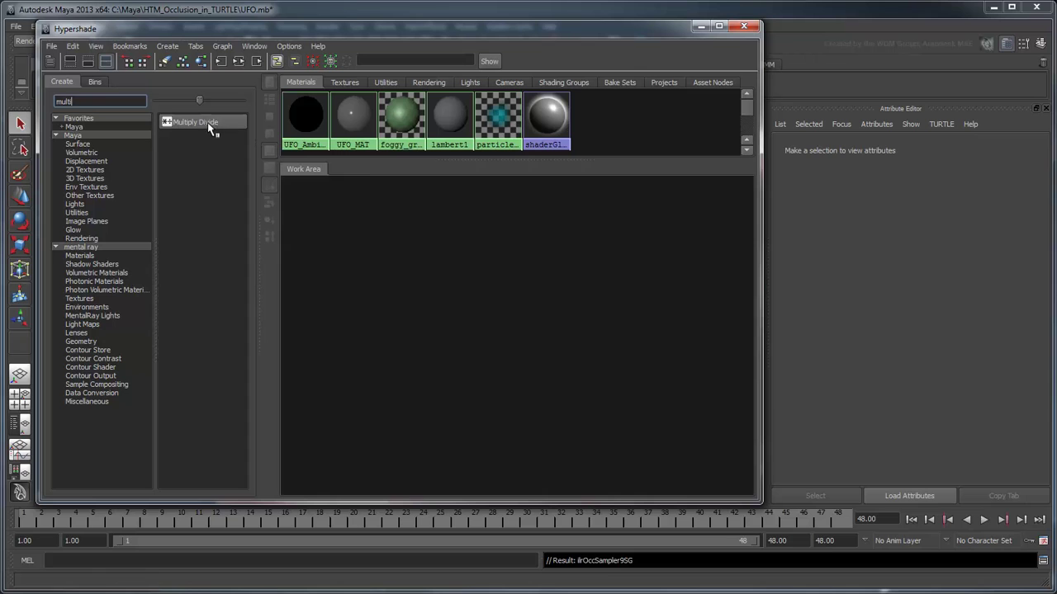
pyautogui.click(207, 123)
pyautogui.moveTo(345, 213); pyautogui.dragTo(513, 313)
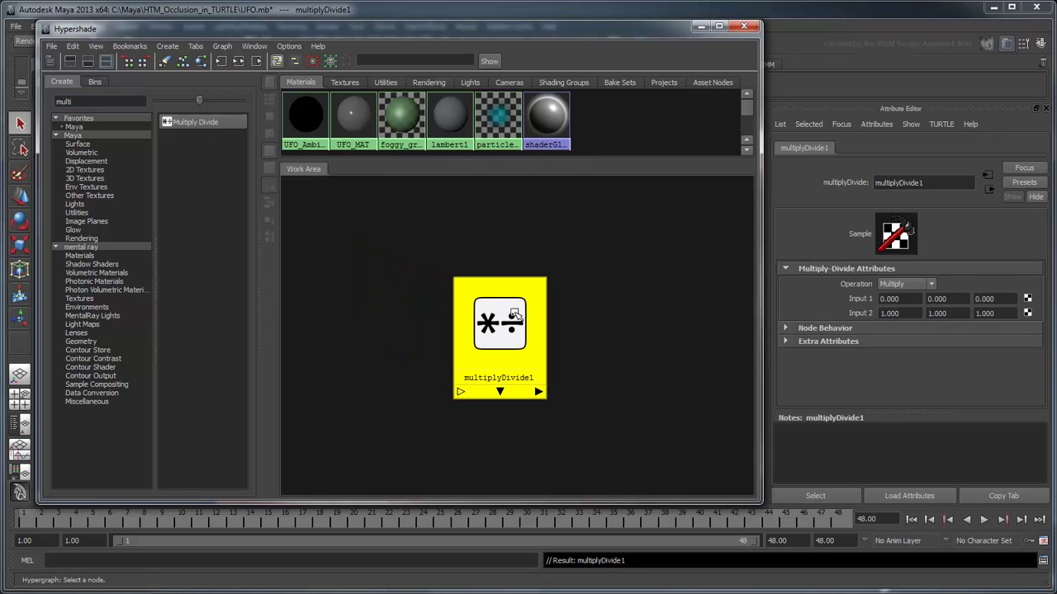
# Connect a file texture loading turtle/occMaps/baked_AO.tga into multiplyDivide1's first input
pyautogui.click(1027, 300)
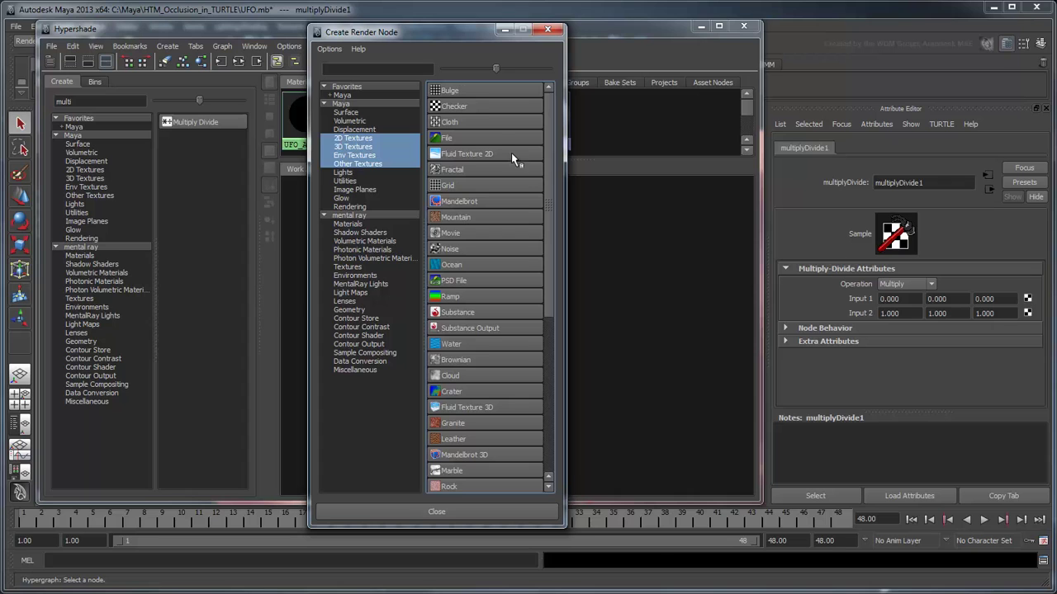
pyautogui.click(487, 138)
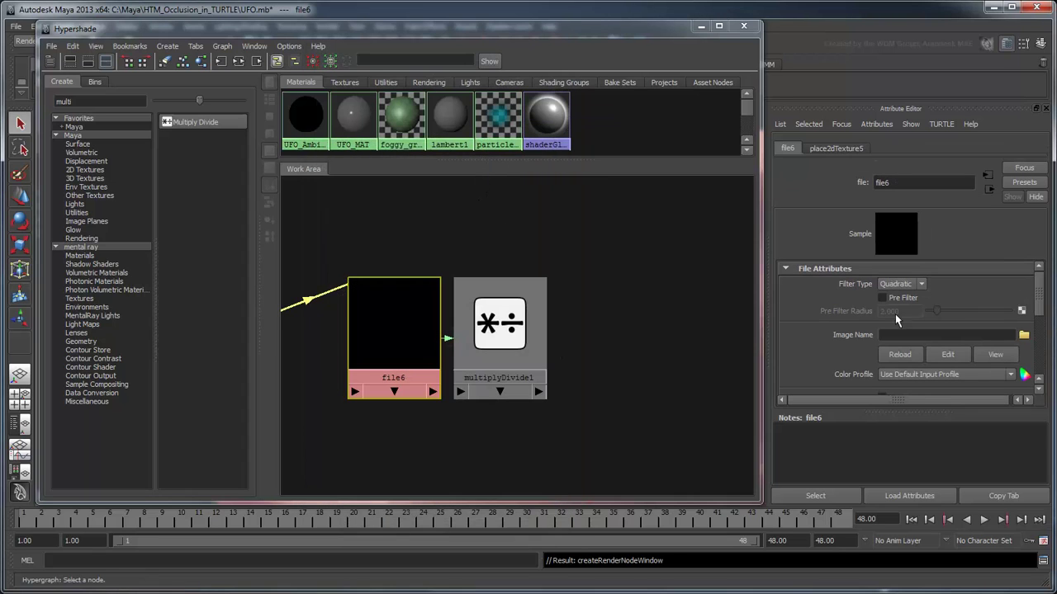
pyautogui.click(1023, 336)
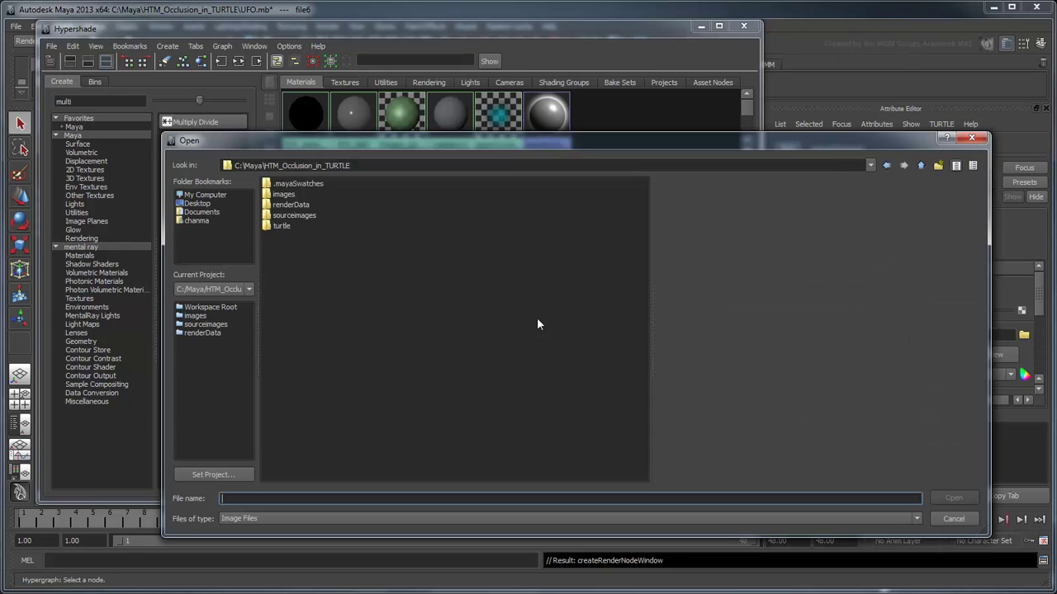
pyautogui.doubleClick(280, 227)
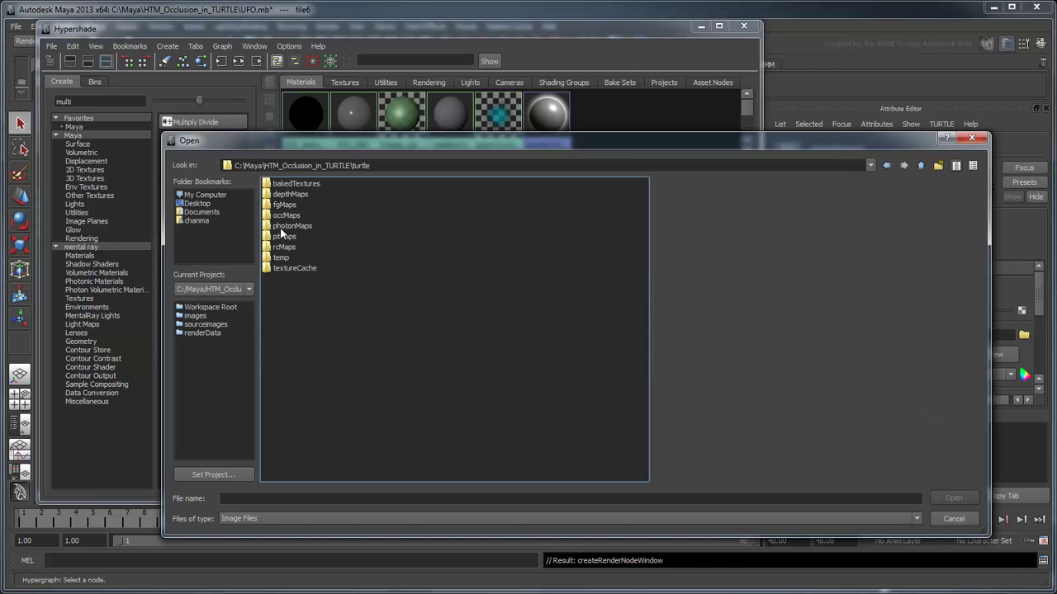
pyautogui.doubleClick(285, 203)
pyautogui.click(294, 196)
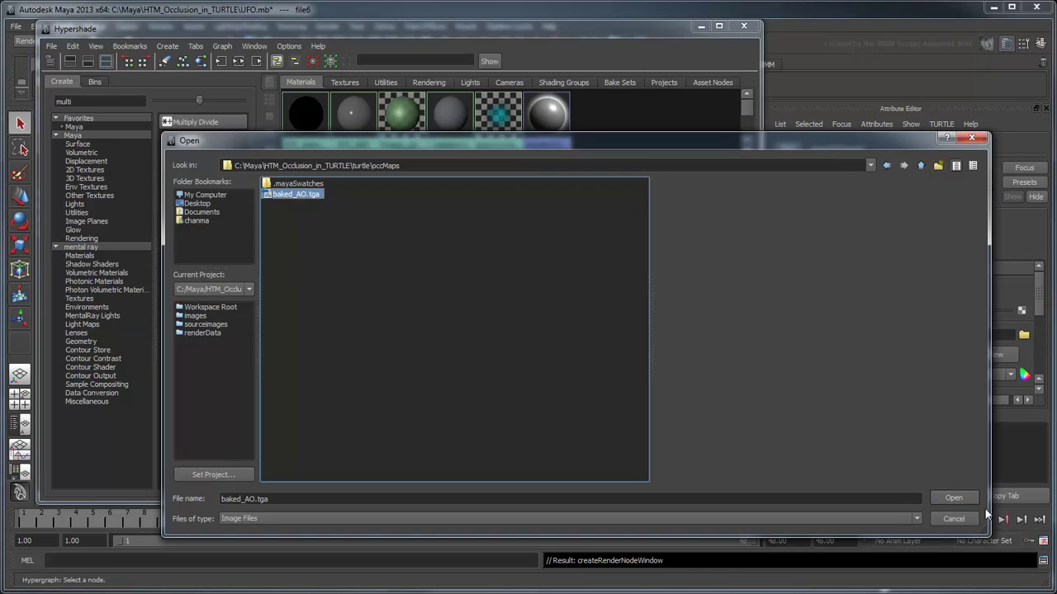
pyautogui.click(962, 497)
pyautogui.press('a')
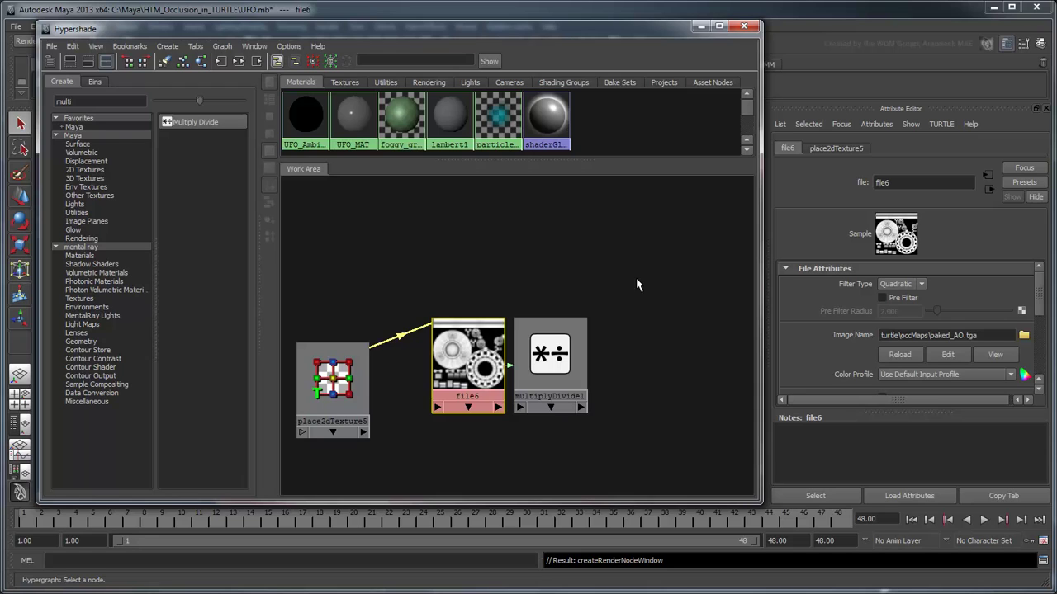
# Create a new Lambert material named UFO_Base_MAT
pyautogui.doubleClick(66, 101)
pyautogui.write('lambert')
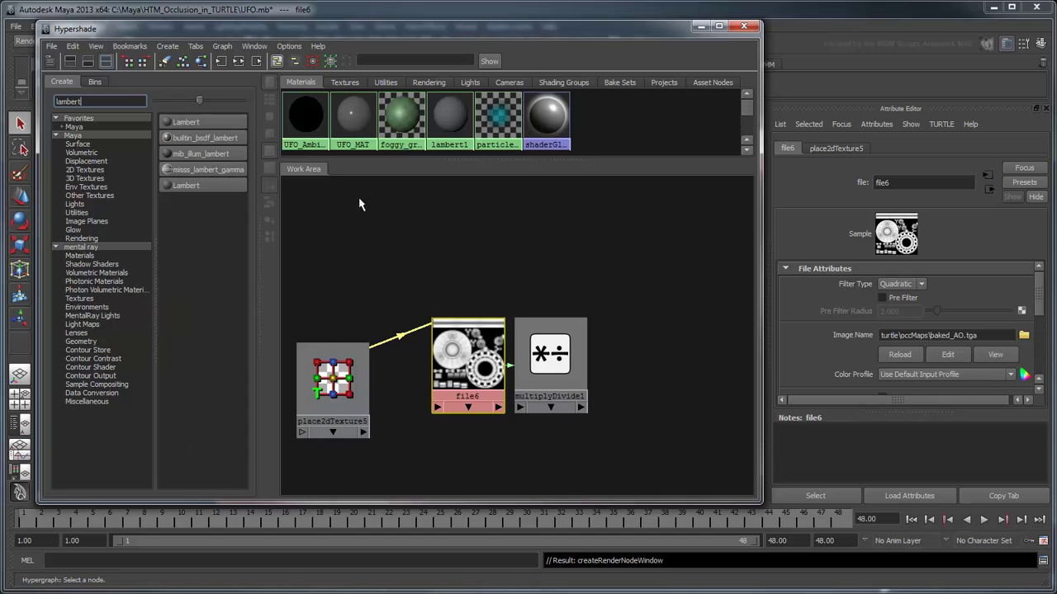
pyautogui.click(210, 122)
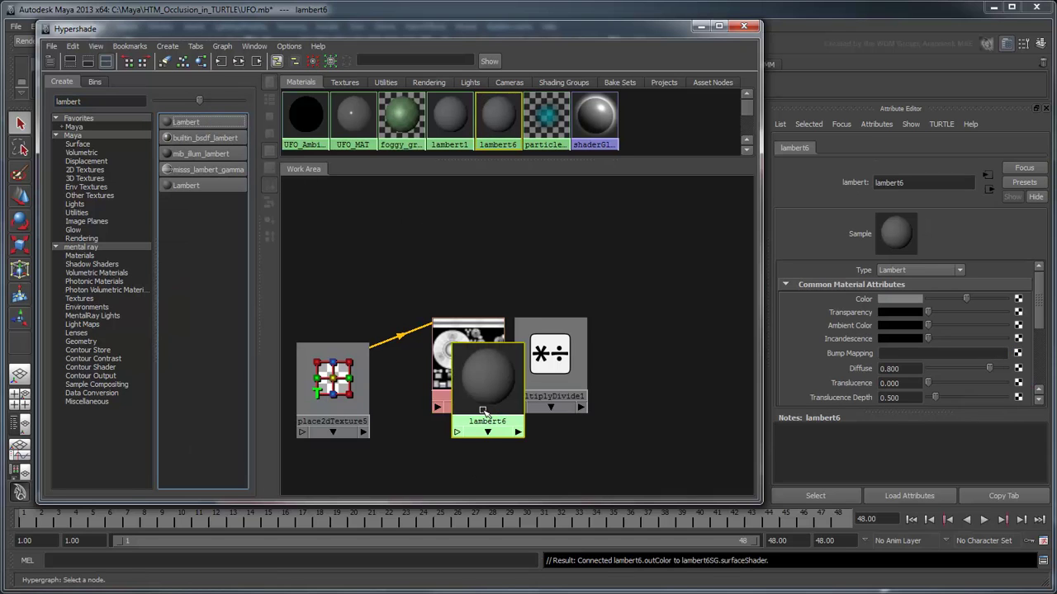
pyautogui.moveTo(483, 412); pyautogui.dragTo(460, 270)
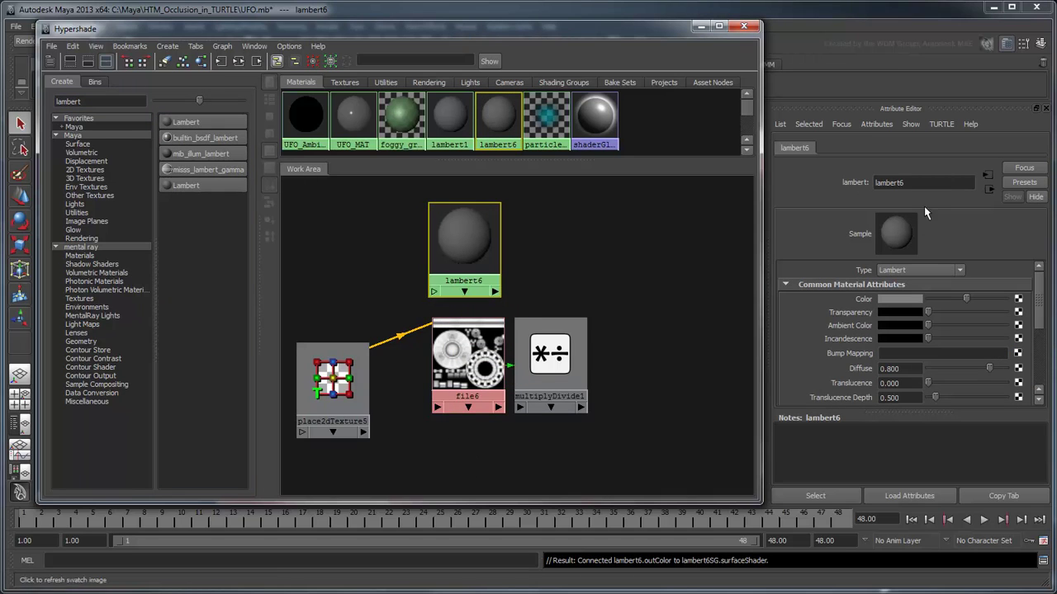
pyautogui.write('UF')
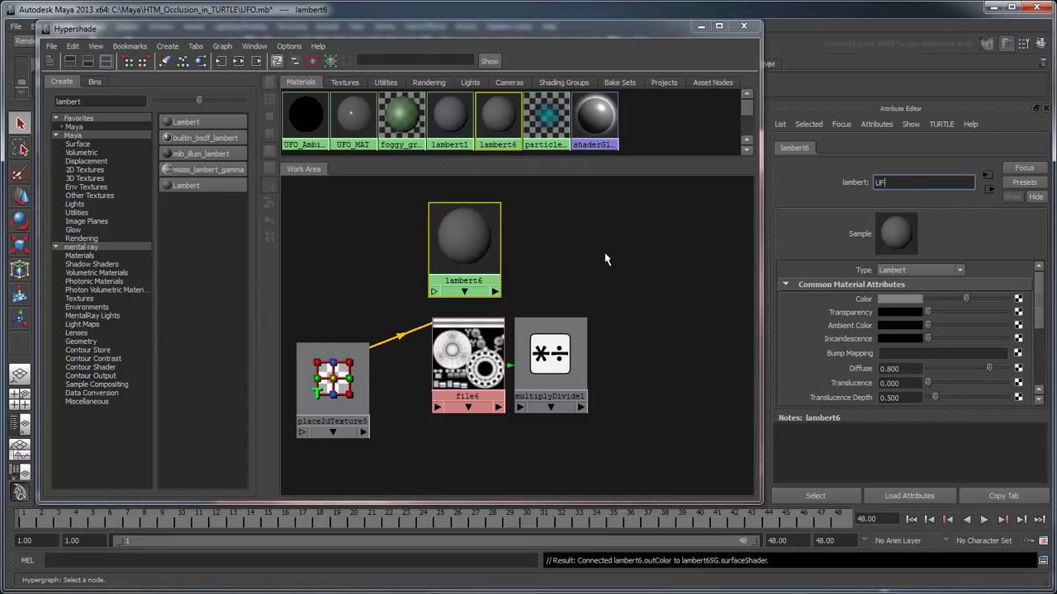
pyautogui.write('O_Base_M')
pyautogui.write('AT')
pyautogui.press('Return')
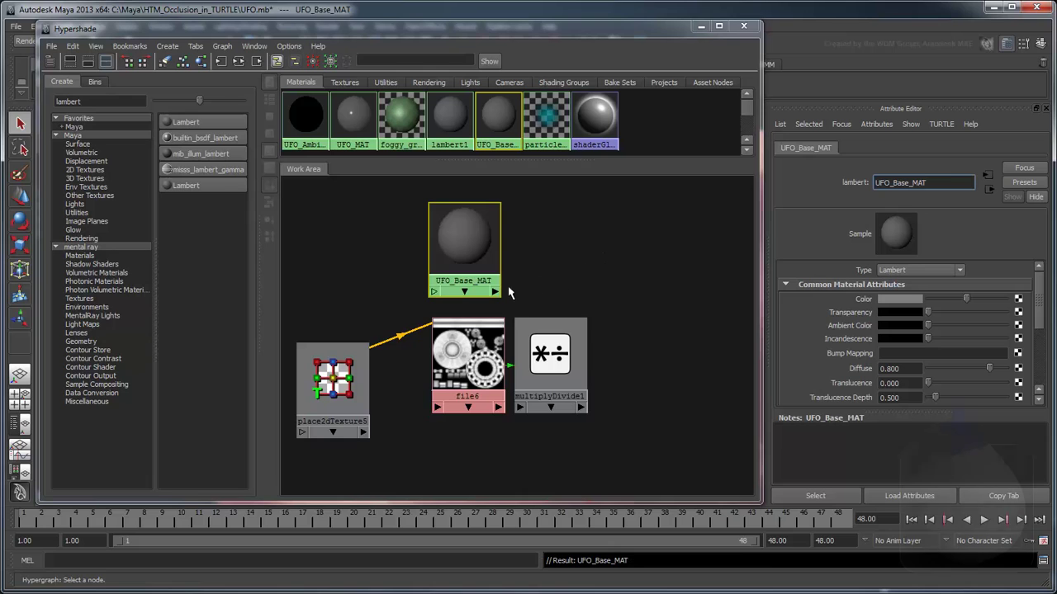
# Connect UFO_Base_MAT's outColor to multiplyDivide1's input2
pyautogui.rightClick(494, 291)
pyautogui.moveTo(526, 307)
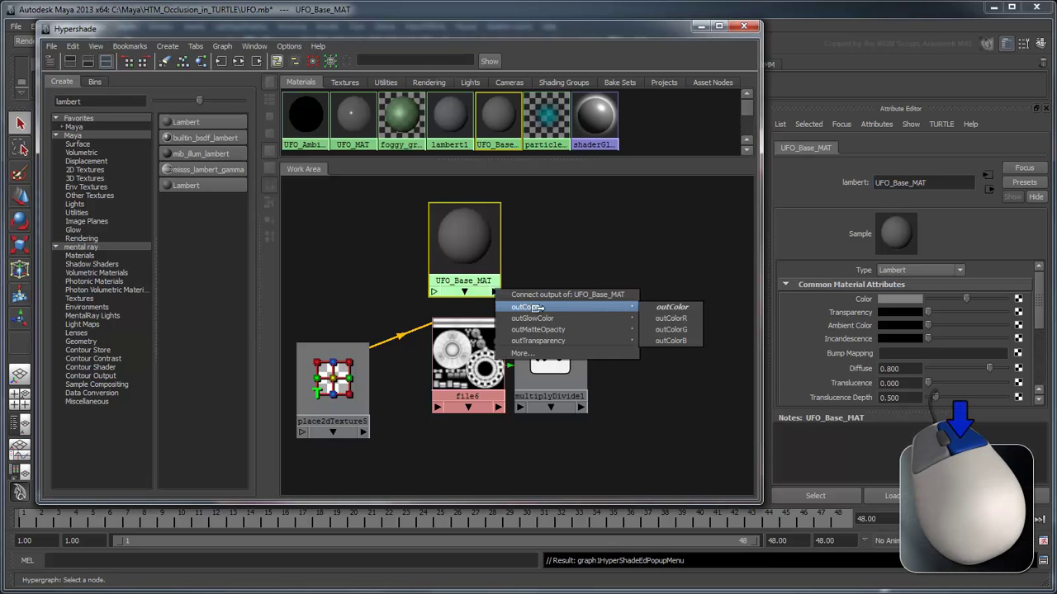
pyautogui.click(658, 307)
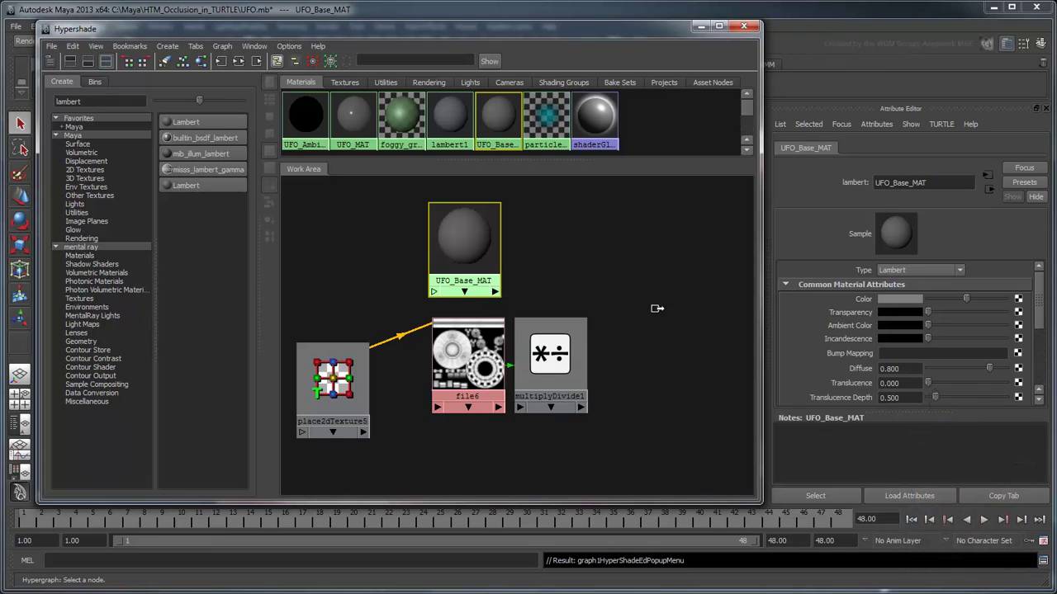
pyautogui.click(551, 347)
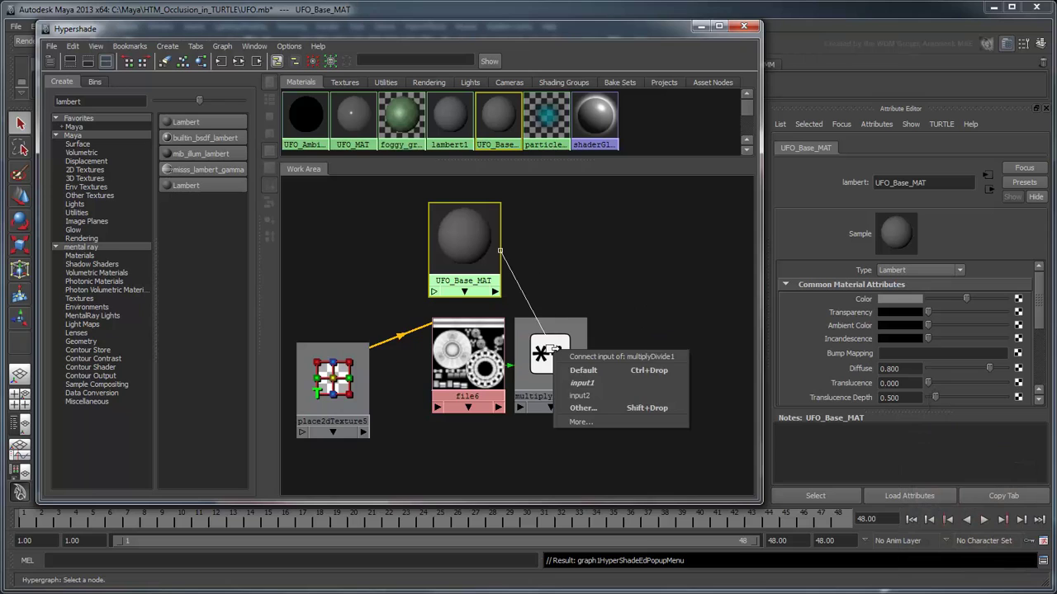
pyautogui.click(589, 398)
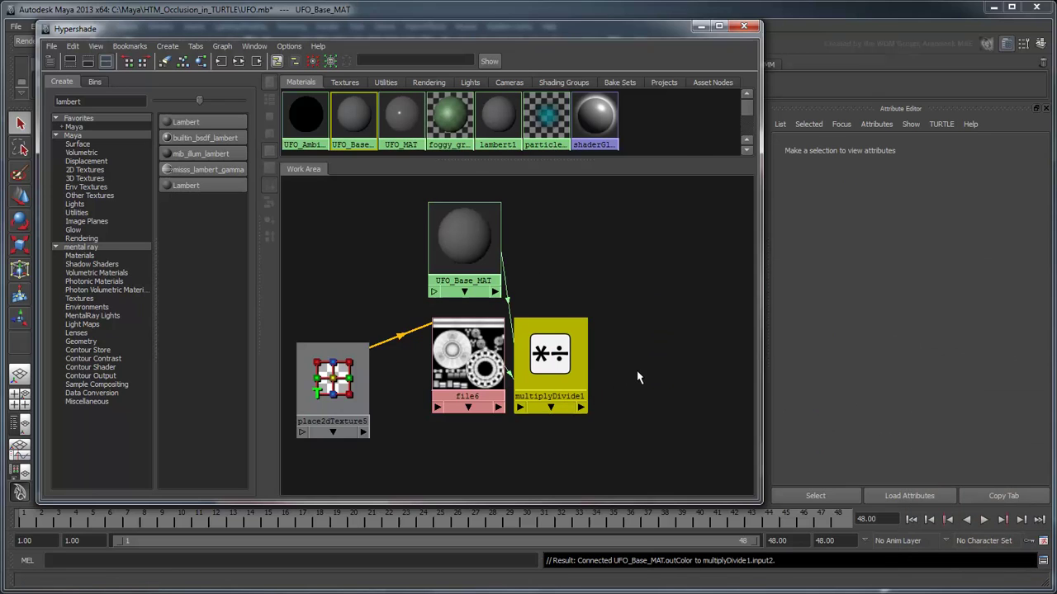
pyautogui.click(567, 355)
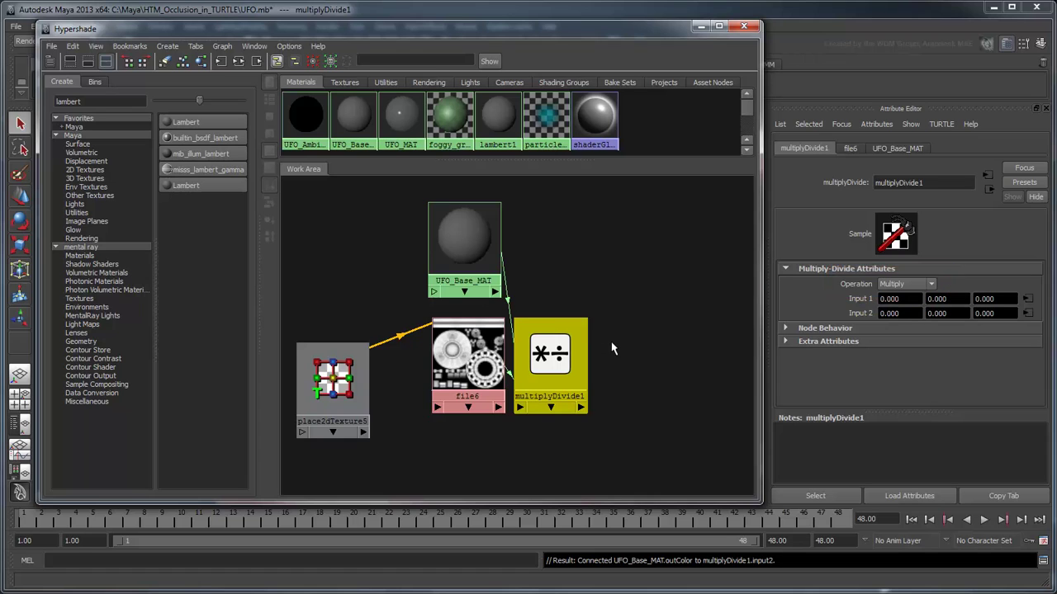
# Bring UFO_MAT into the Hypershade work area and connect multiplyDivide1.output to its colour
pyautogui.moveTo(400, 120)
pyautogui.mouseDown(button='middle')
pyautogui.moveTo(704, 372)
pyautogui.moveTo(677, 369)
pyautogui.mouseUp(button='middle')
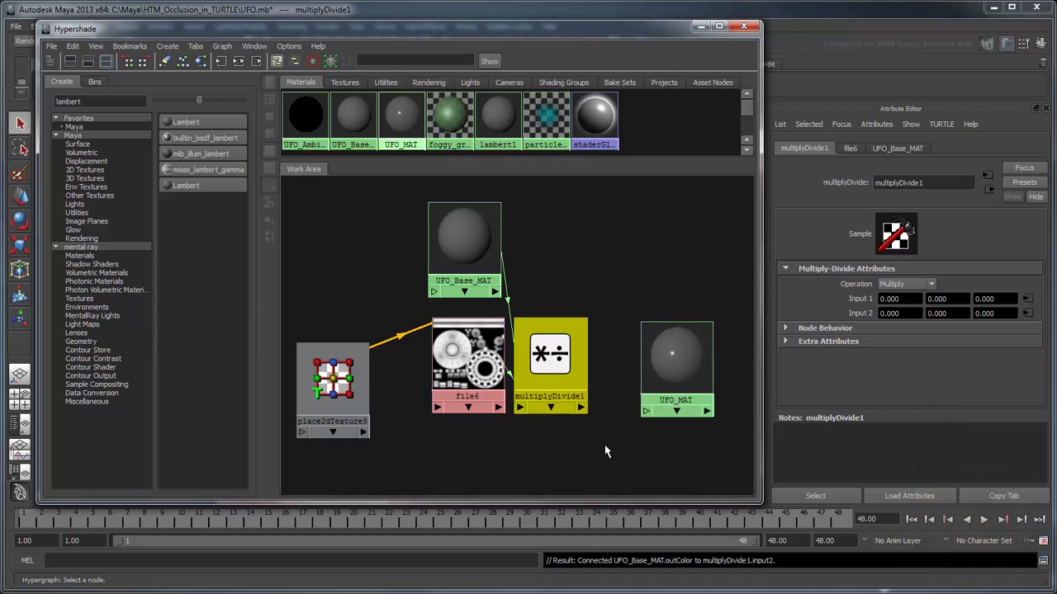
pyautogui.moveTo(582, 408)
pyautogui.mouseDown()
pyautogui.moveTo(610, 427)
pyautogui.moveTo(748, 427)
pyautogui.mouseUp()
pyautogui.click(675, 377)
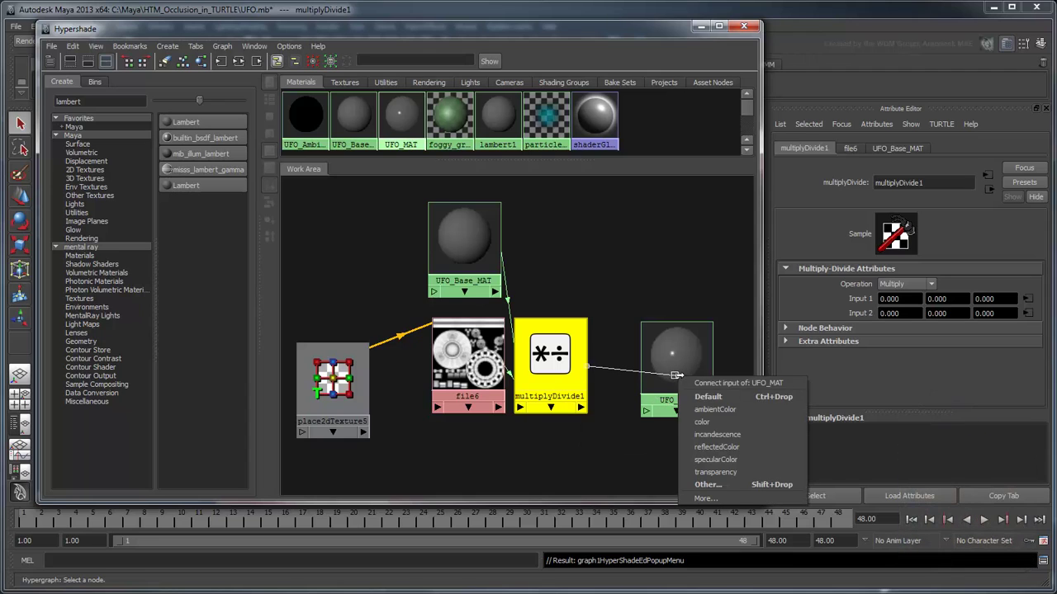
pyautogui.click(717, 424)
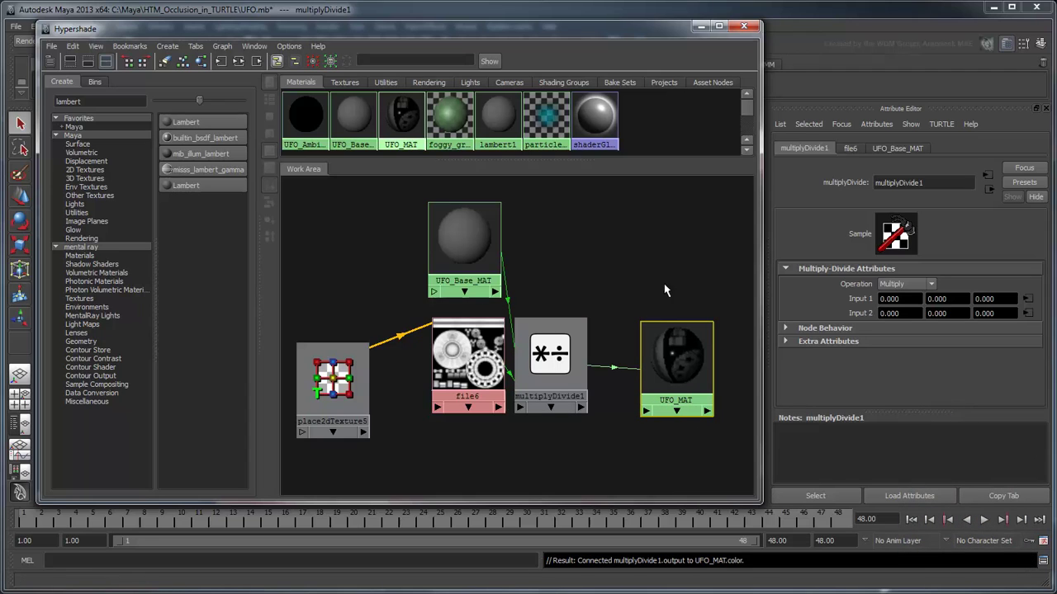
pyautogui.click(698, 26)
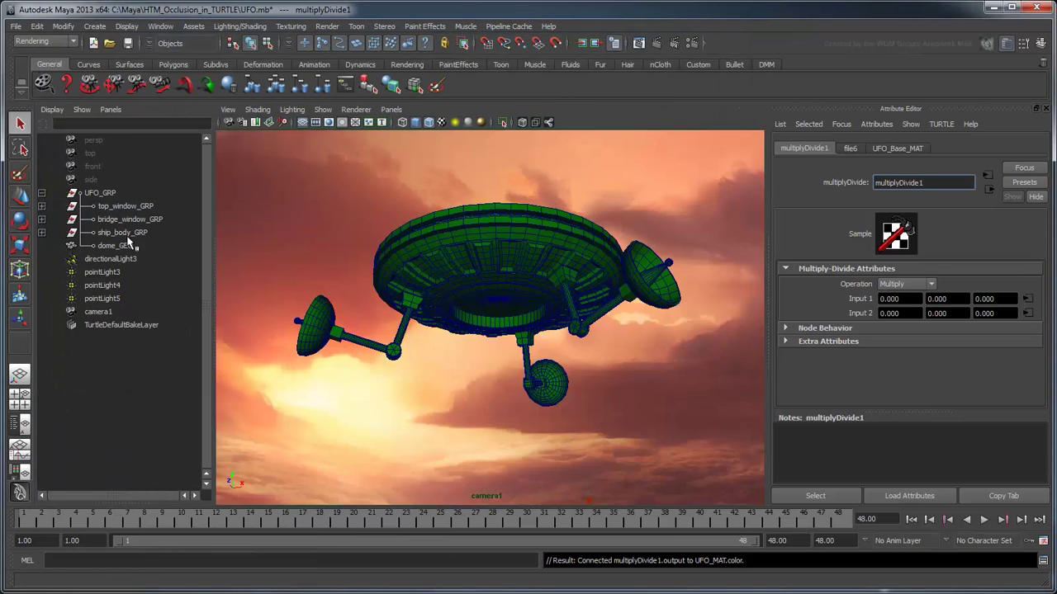
# Assign UFO_MAT to ship_body_GRP and close the Hypershade
pyautogui.click(124, 233)
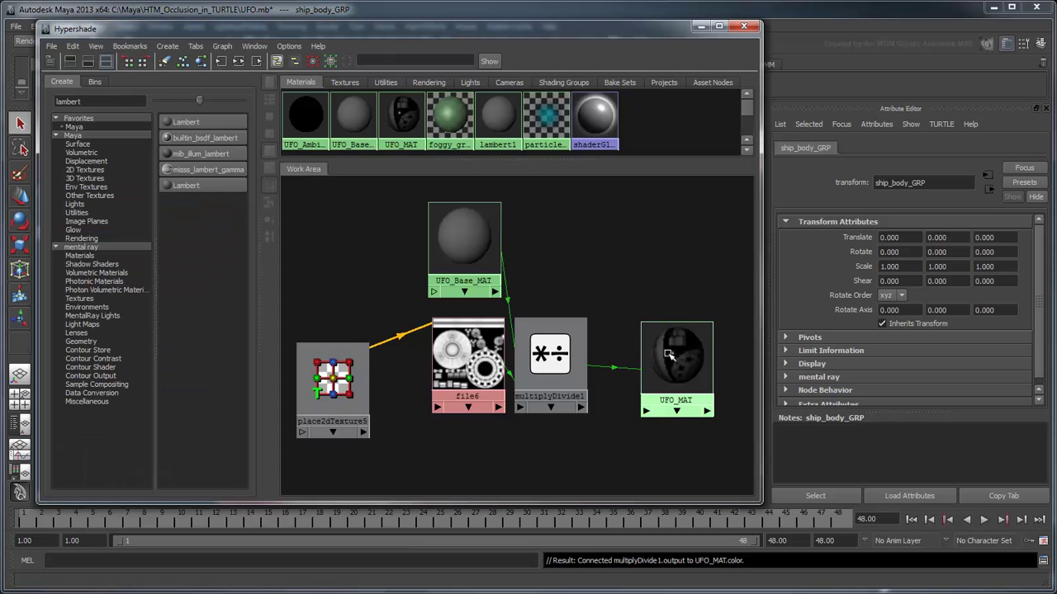
pyautogui.rightClick(669, 353)
pyautogui.click(667, 325)
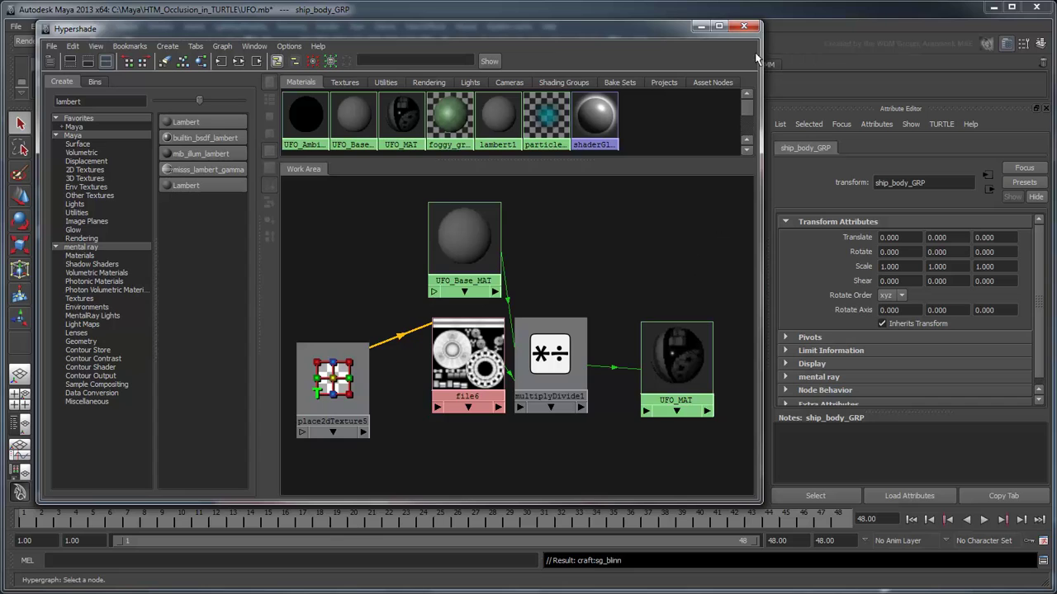
pyautogui.click(745, 27)
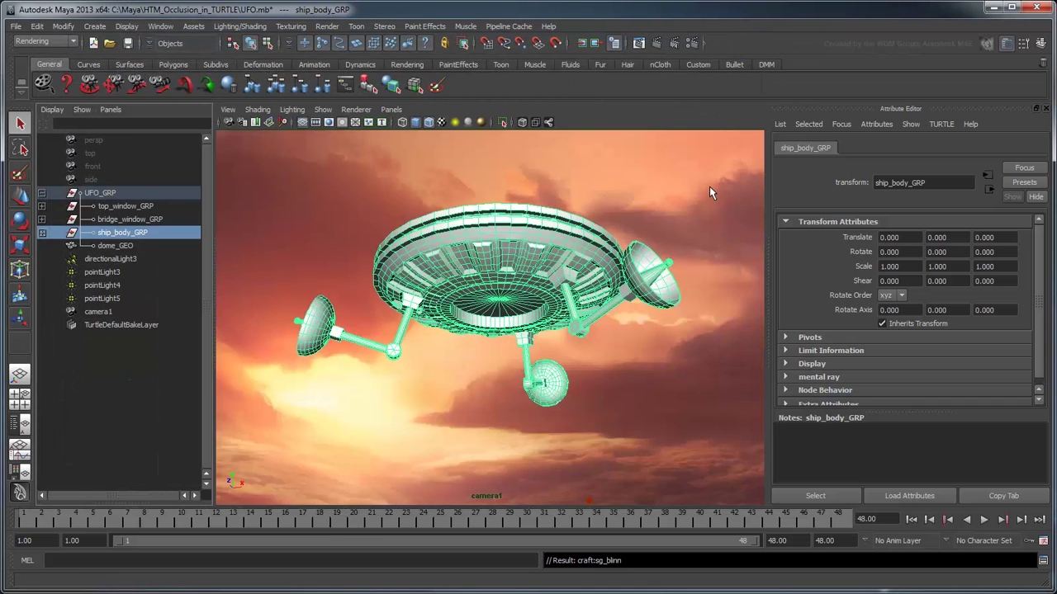
# Change Turtle's Render Type from Baking to Rendering in Render Settings
pyautogui.click(675, 42)
pyautogui.scroll(5, 658, 167)
pyautogui.scroll(5, 658, 167)
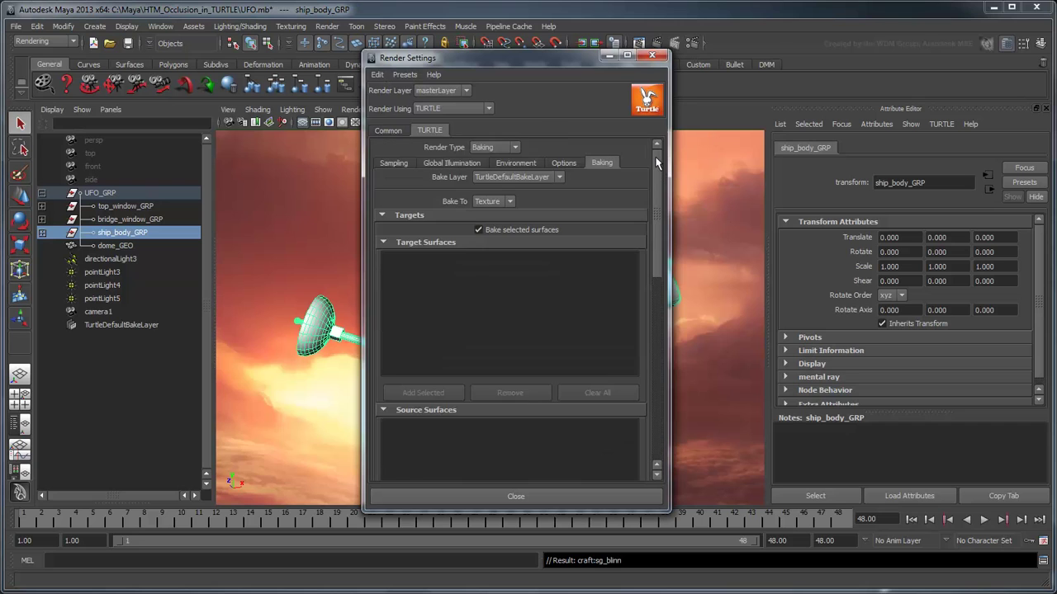
pyautogui.click(512, 148)
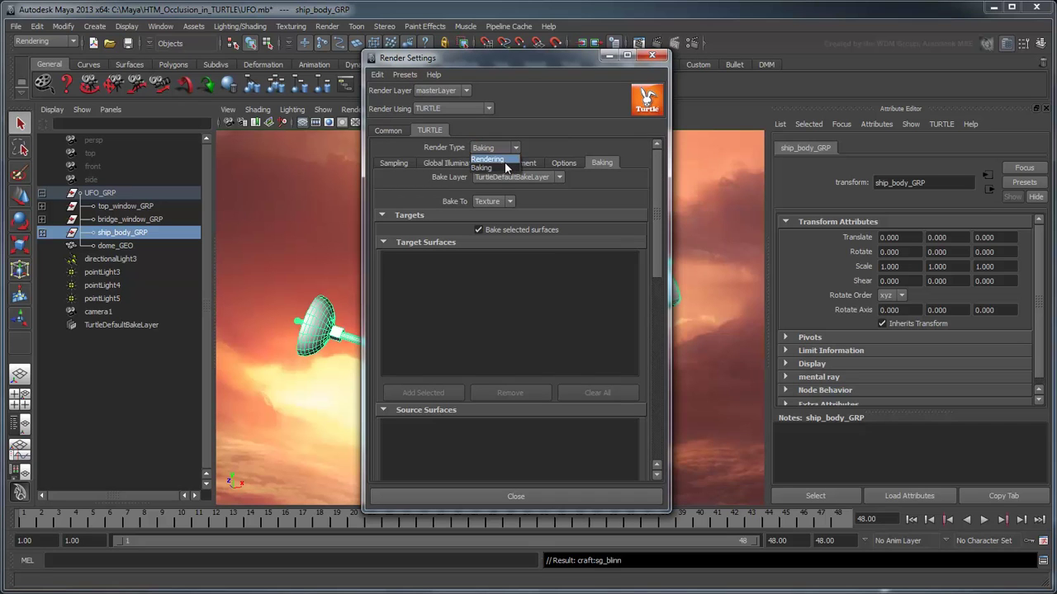
pyautogui.click(540, 496)
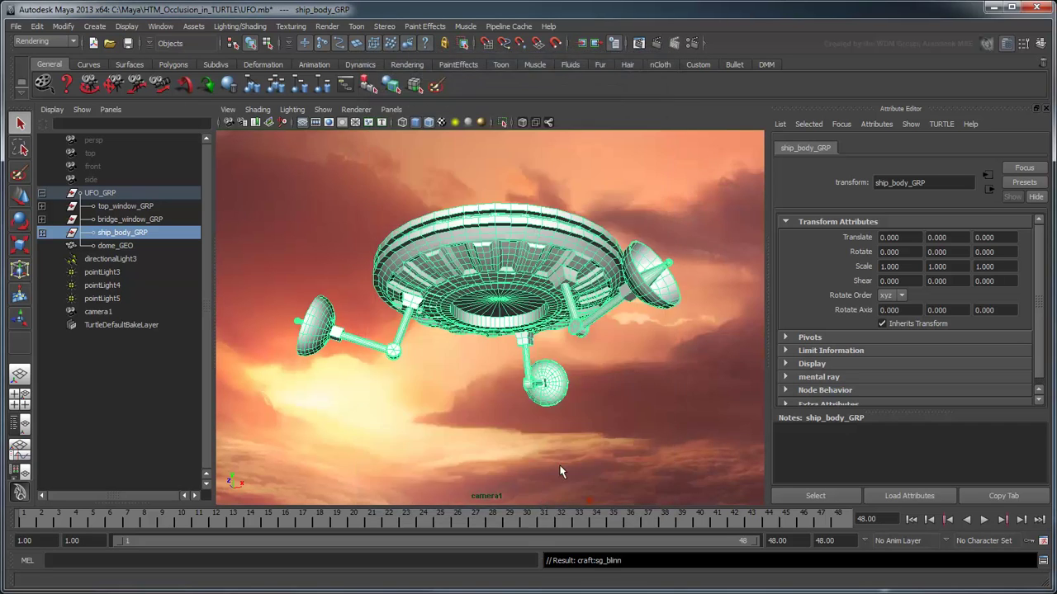
# Render frame 48 with Turtle and compare it against the earlier stored render
pyautogui.click(656, 42)
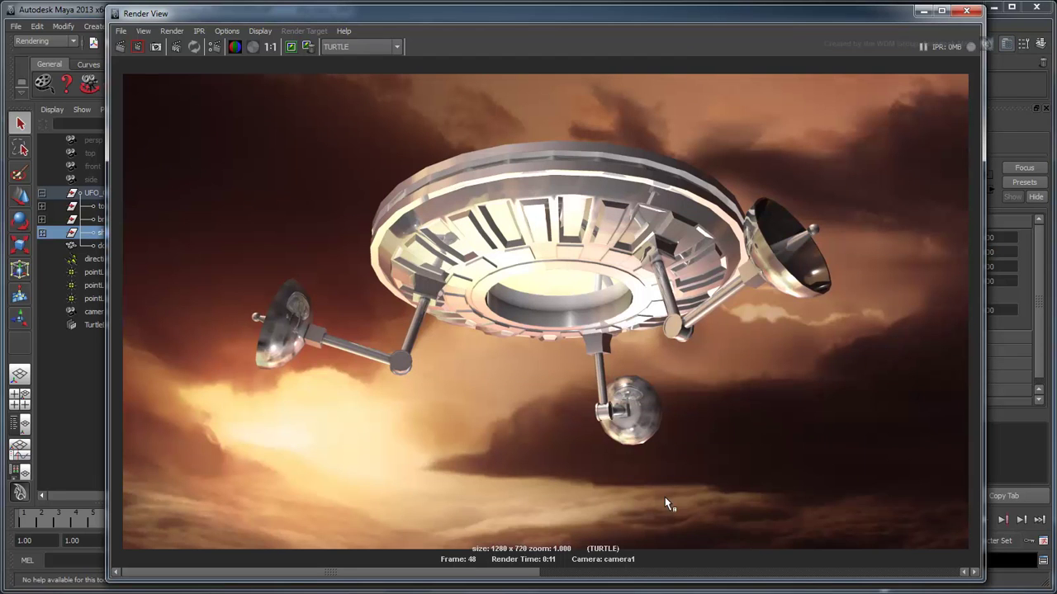
pyautogui.click(664, 578)
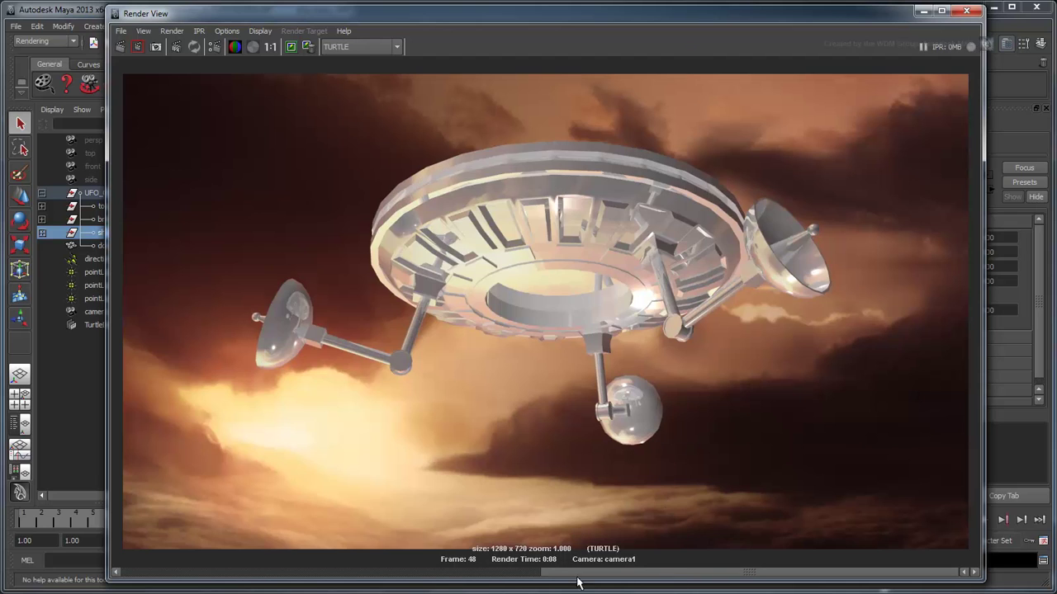
pyautogui.click(516, 578)
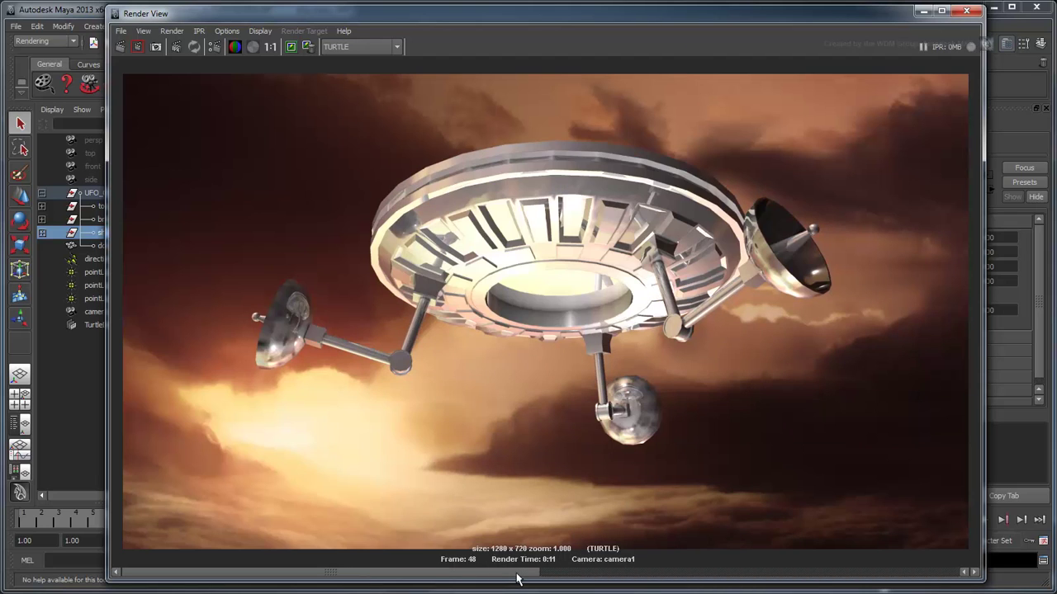
pyautogui.click(573, 578)
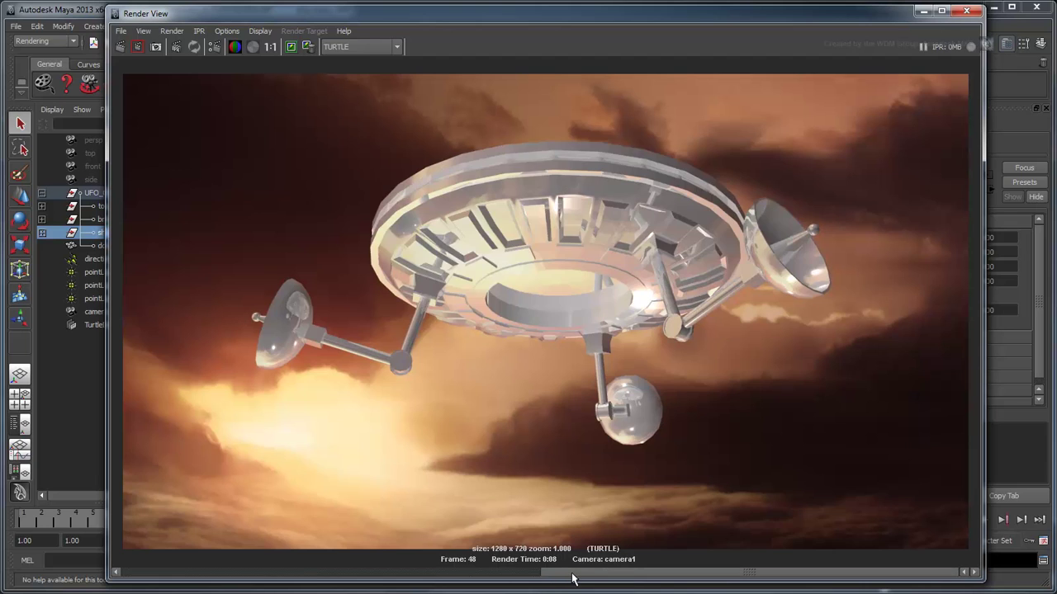
pyautogui.click(514, 578)
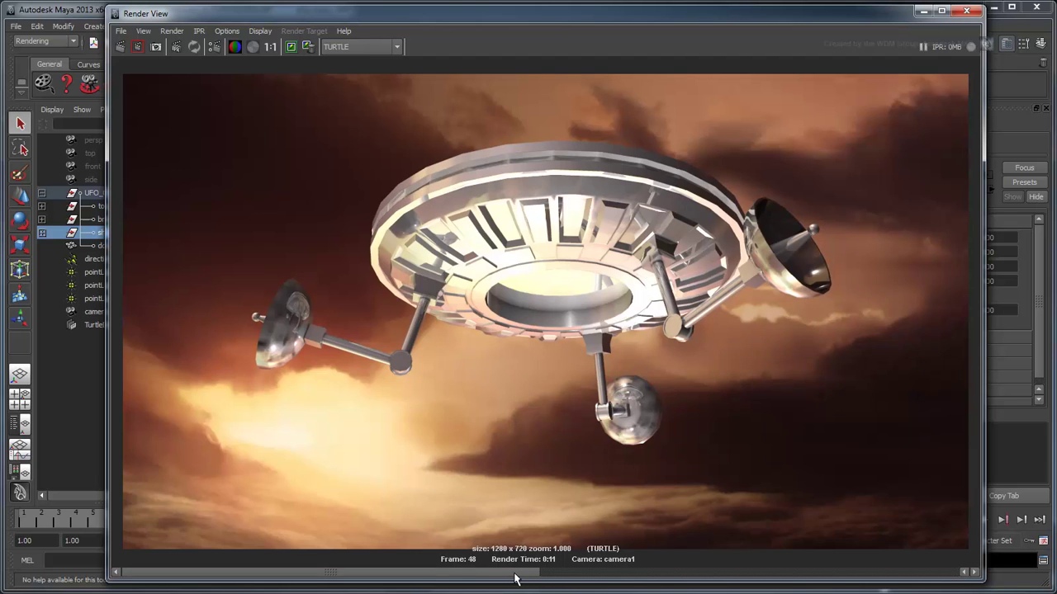